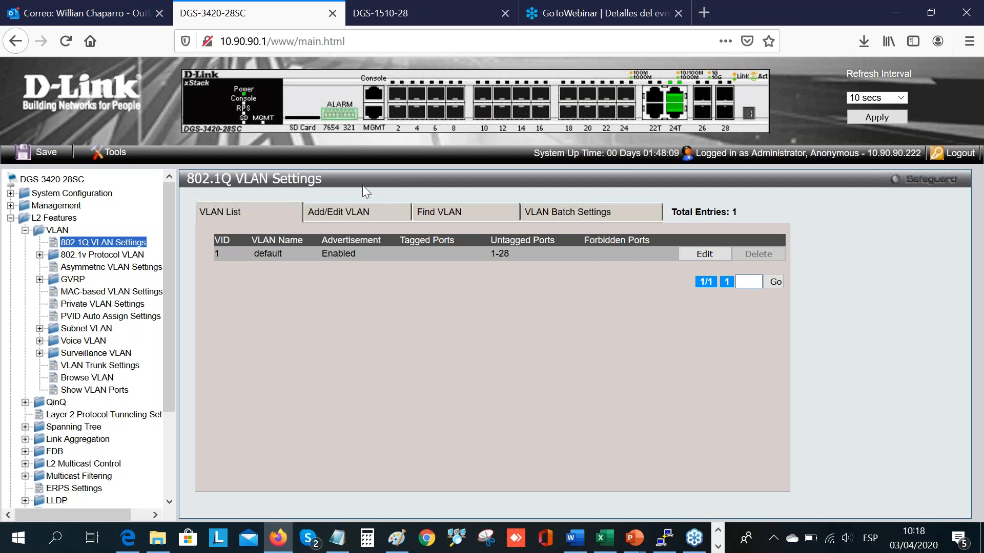
# Step: Start a new 802.1Q VLAN entry on the DGS-3420-28SC switch with VID 10
pyautogui.click(353, 214)
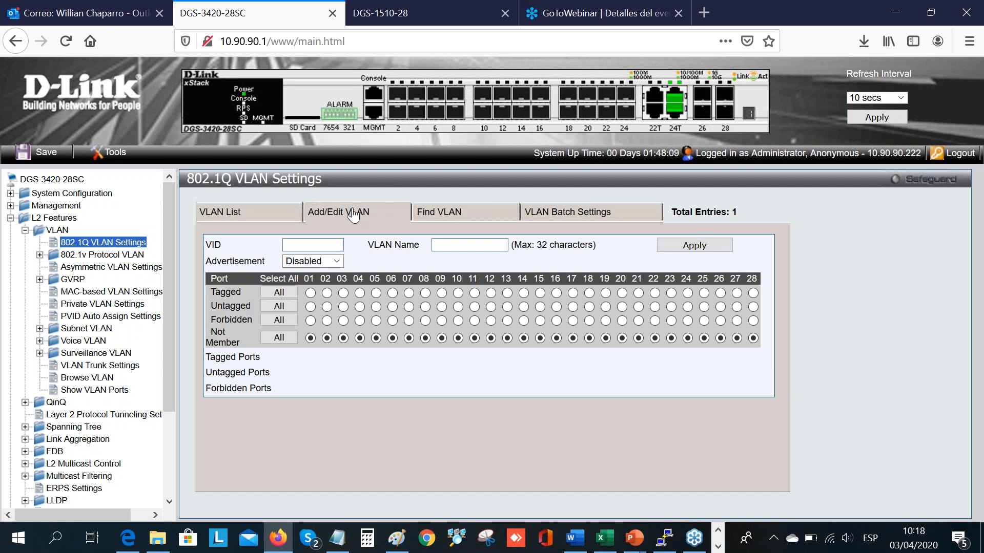
pyautogui.click(336, 246)
pyautogui.write('10')
pyautogui.click(466, 245)
# Step: Switch to the PowerPoint presentation, check the department-to-VLAN assignments on the Nuestro Escenario slide, and return to the browser
pyautogui.click(633, 538)
pyautogui.click(672, 494)
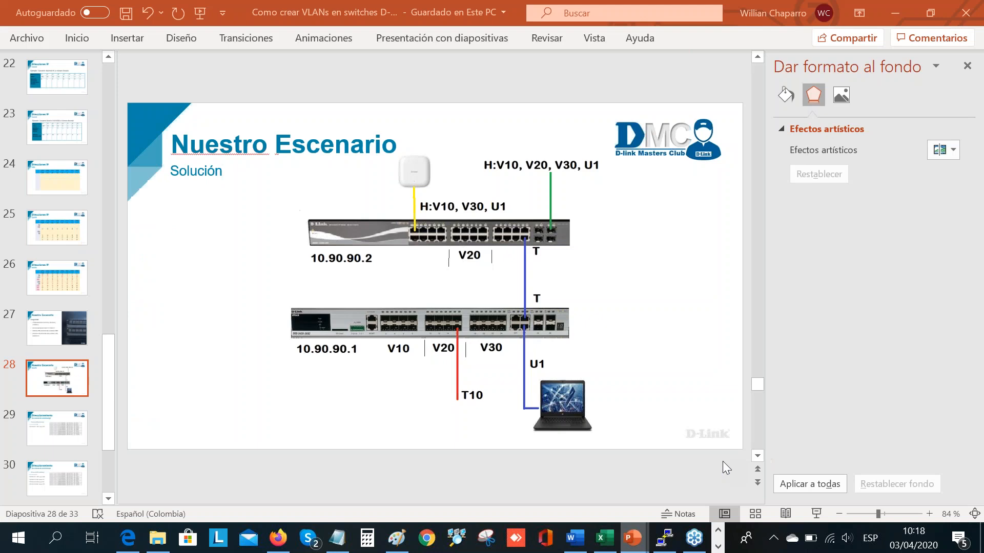
pyautogui.scroll(1, 591, 291)
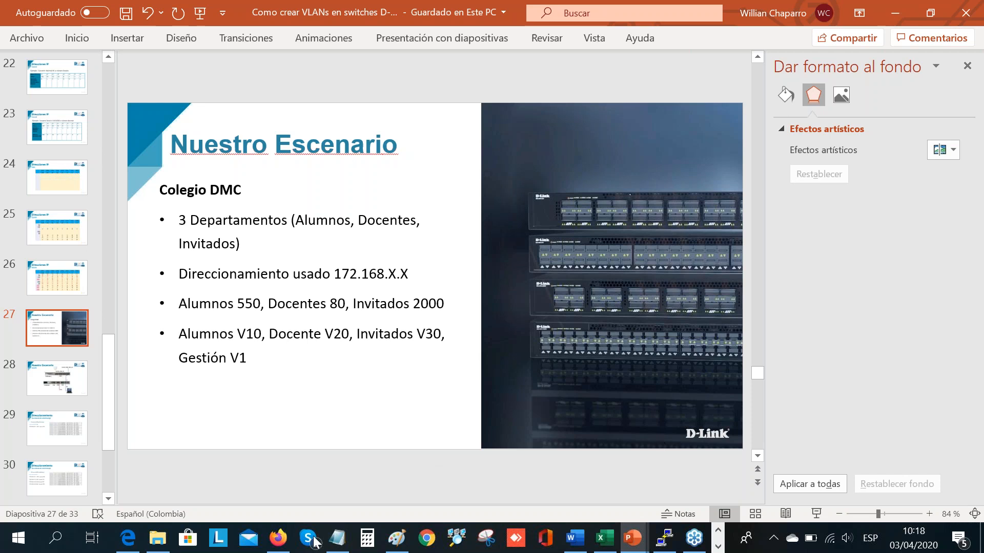
pyautogui.click(290, 542)
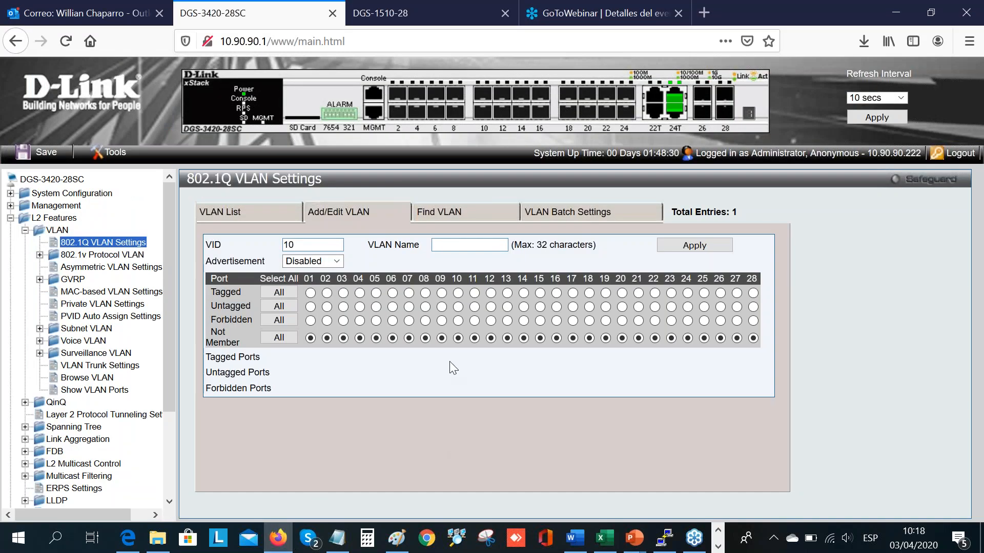
# Step: Name the VID 10 entry ALUMNOS and apply it with no member ports
pyautogui.write('a')
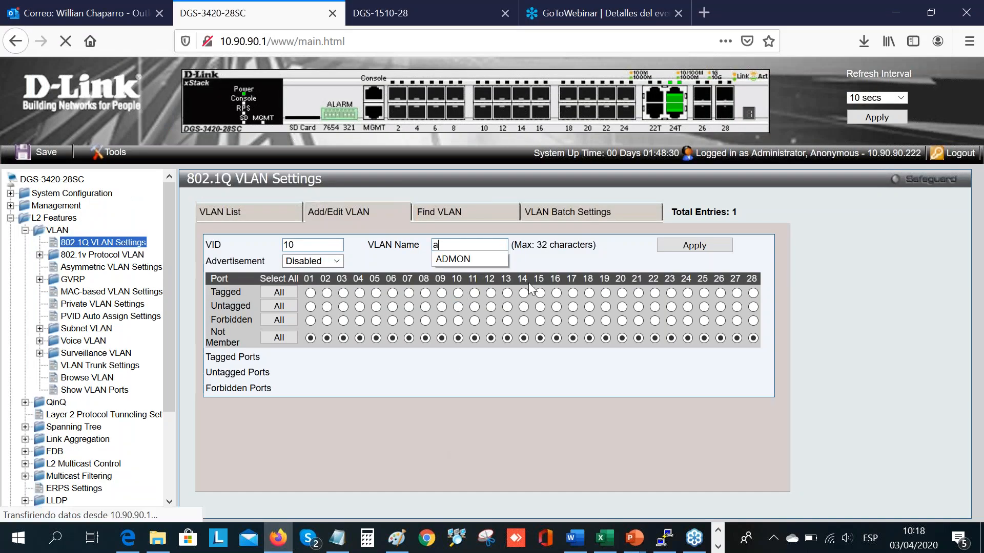
pyautogui.press('BackSpace')
pyautogui.write('ALUMNOS')
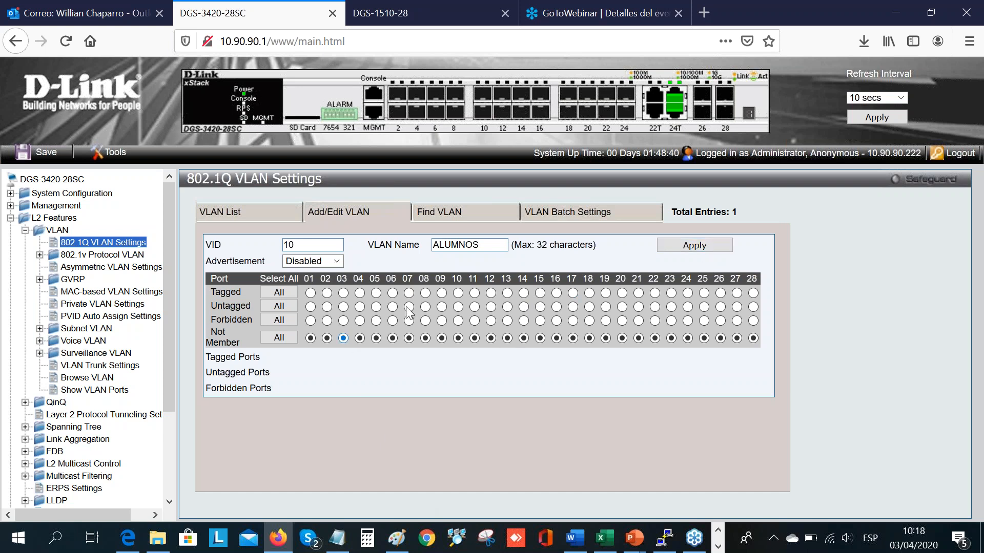
pyautogui.click(696, 245)
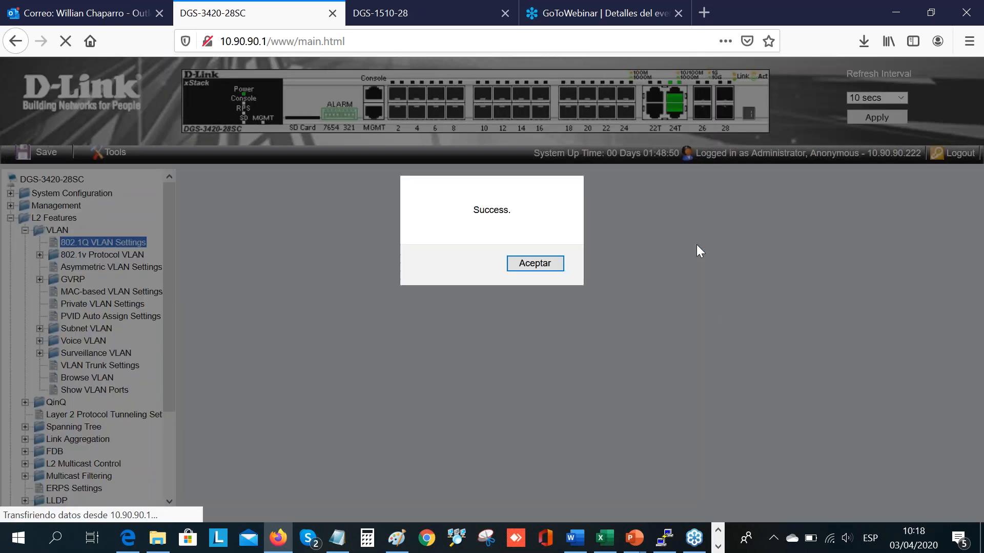
pyautogui.click(529, 264)
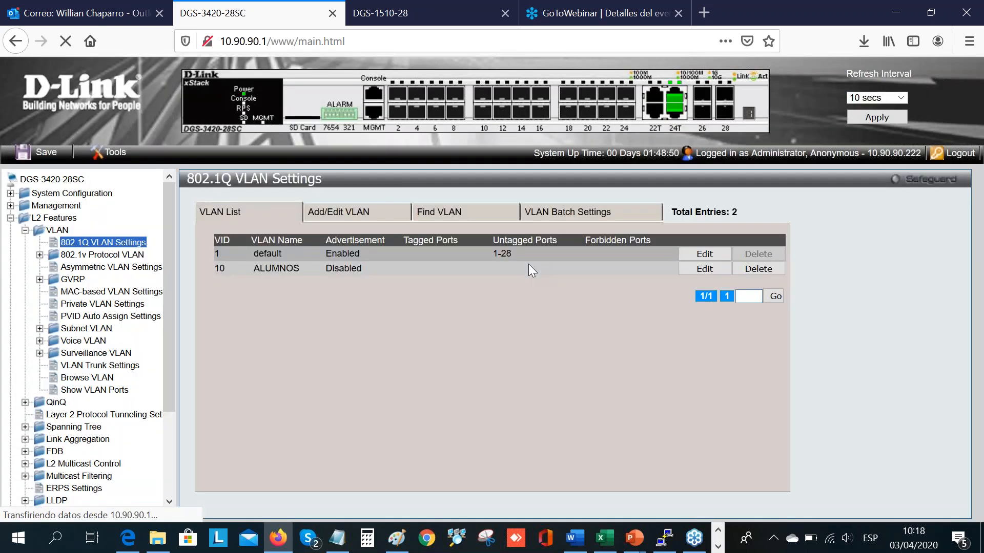
# Step: Add a second 802.1Q VLAN with VID 20 and the name DOCENTES
pyautogui.click(347, 217)
pyautogui.click(331, 245)
pyautogui.write('20')
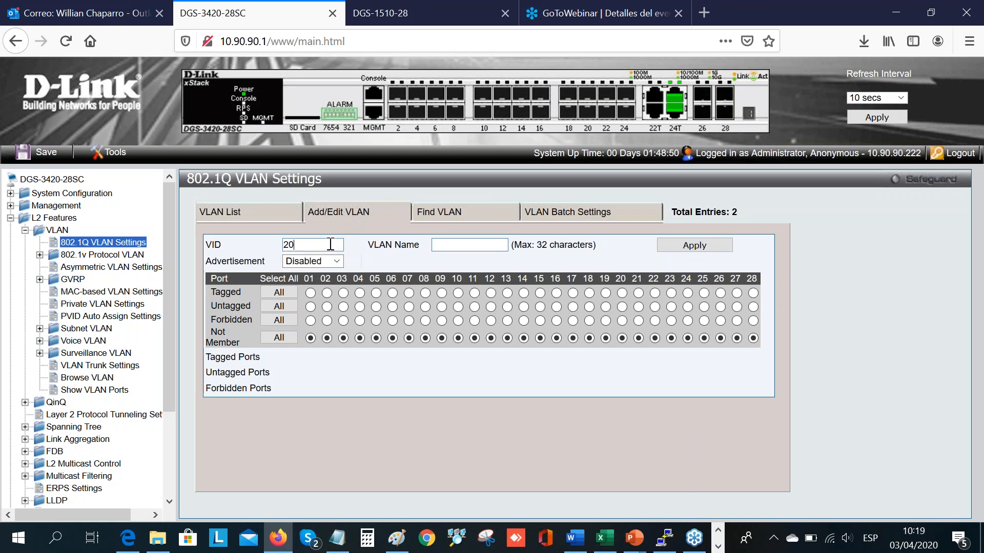
pyautogui.click(481, 245)
pyautogui.write('D')
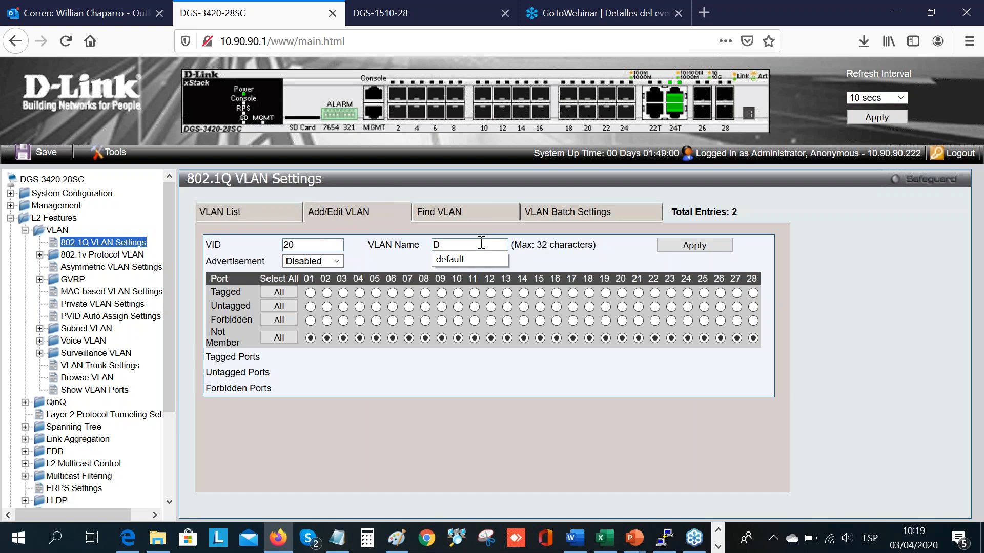
pyautogui.write('OCENTES')
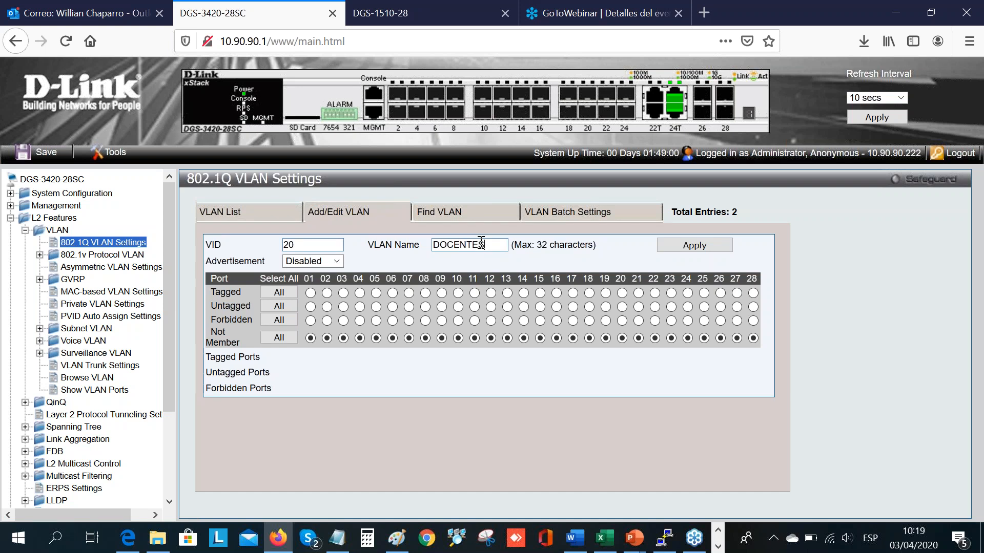
pyautogui.click(673, 245)
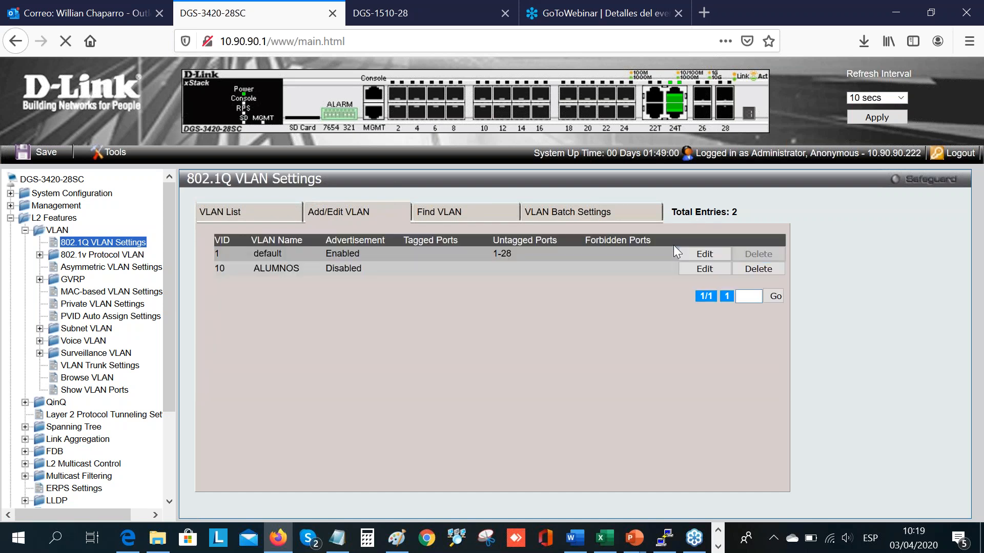
pyautogui.click(553, 263)
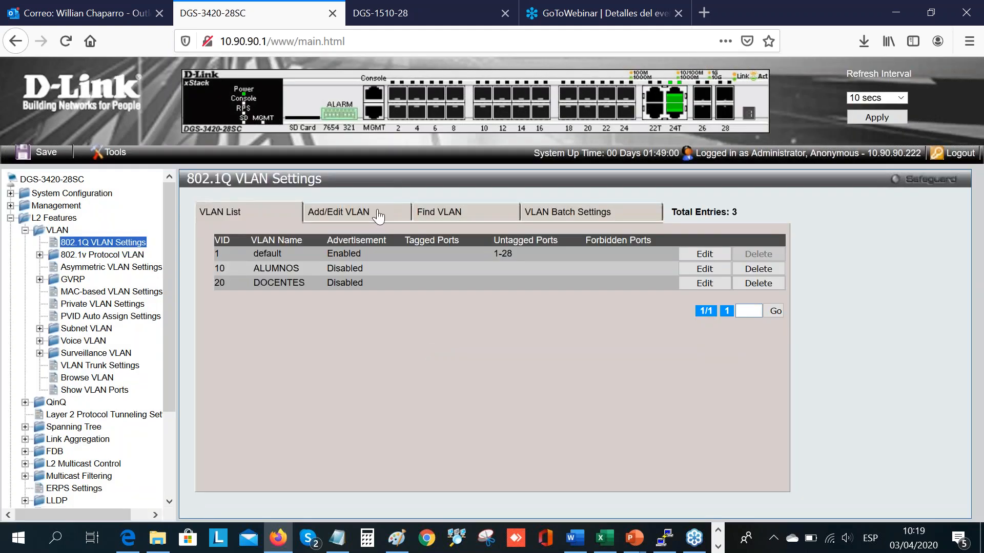
# Step: Add a third 802.1Q VLAN with VID 30 and the name VISITANTES
pyautogui.click(378, 214)
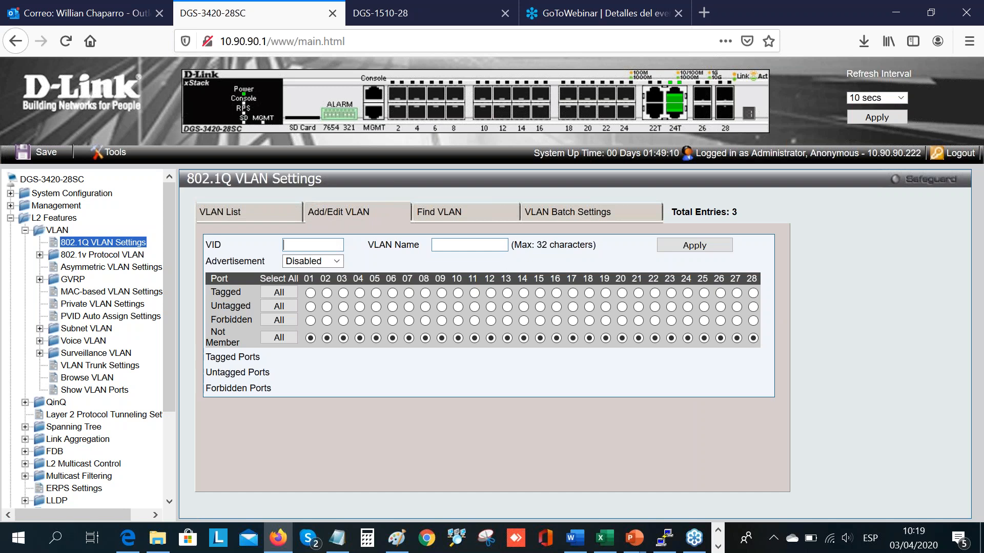
pyautogui.write('30')
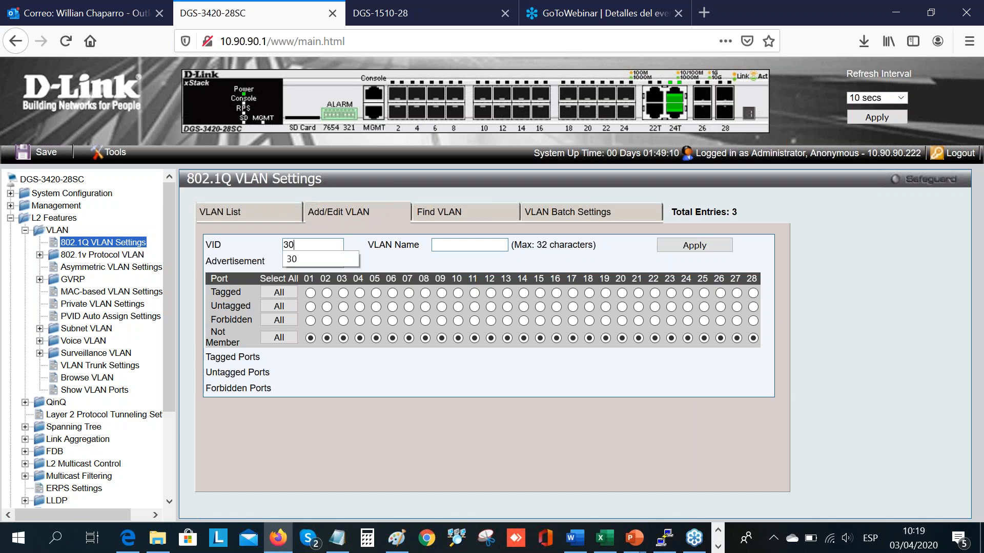
pyautogui.click(474, 244)
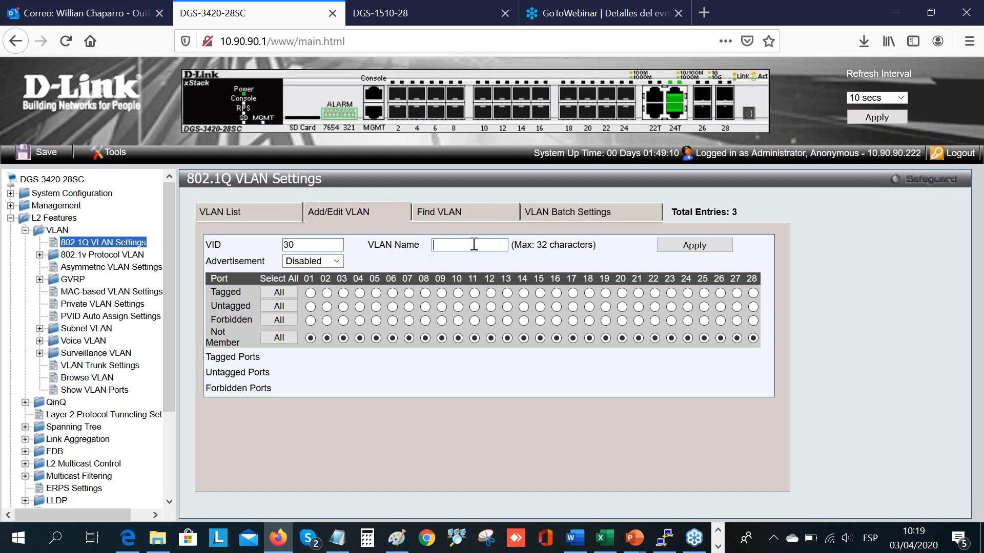
pyautogui.write('VIS')
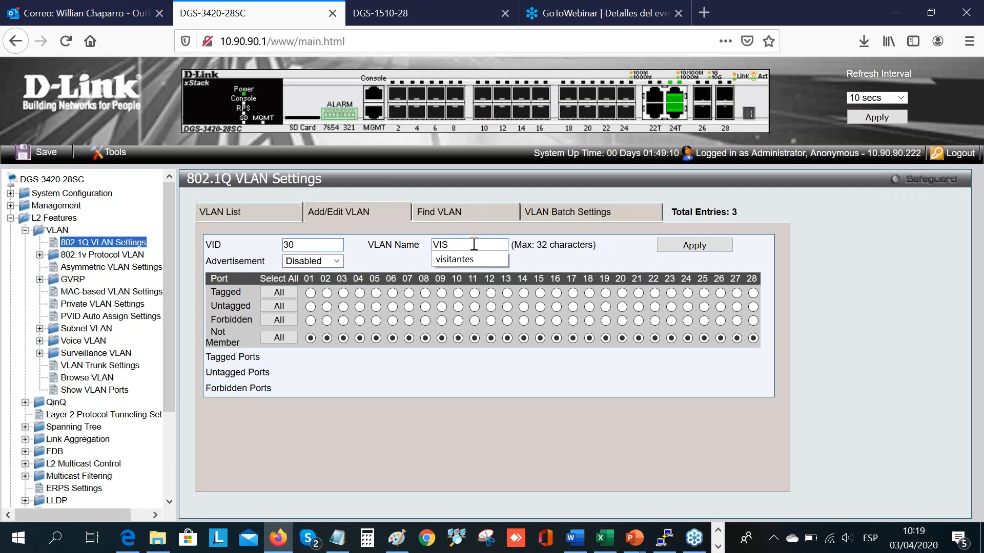
pyautogui.write('ITANTES')
pyautogui.click(707, 245)
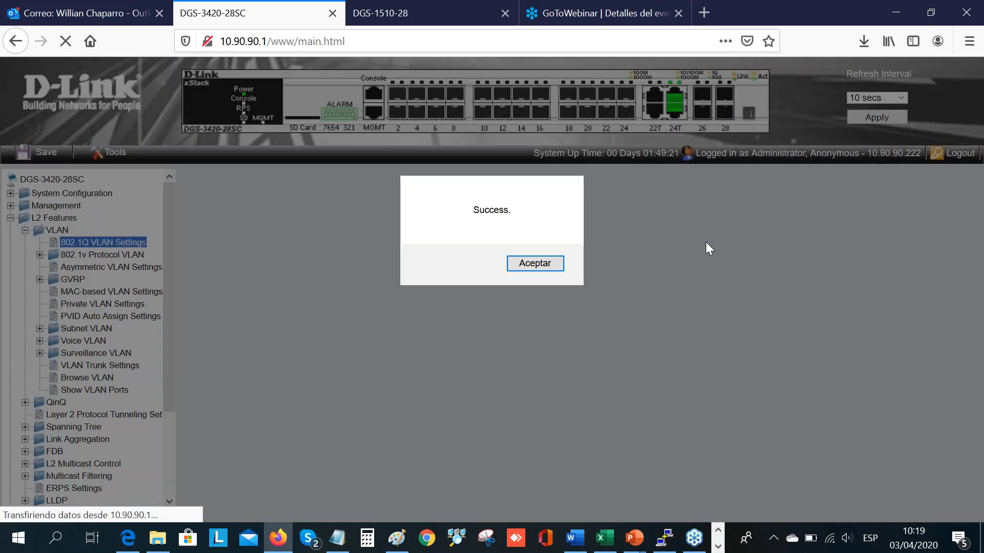
pyautogui.click(543, 265)
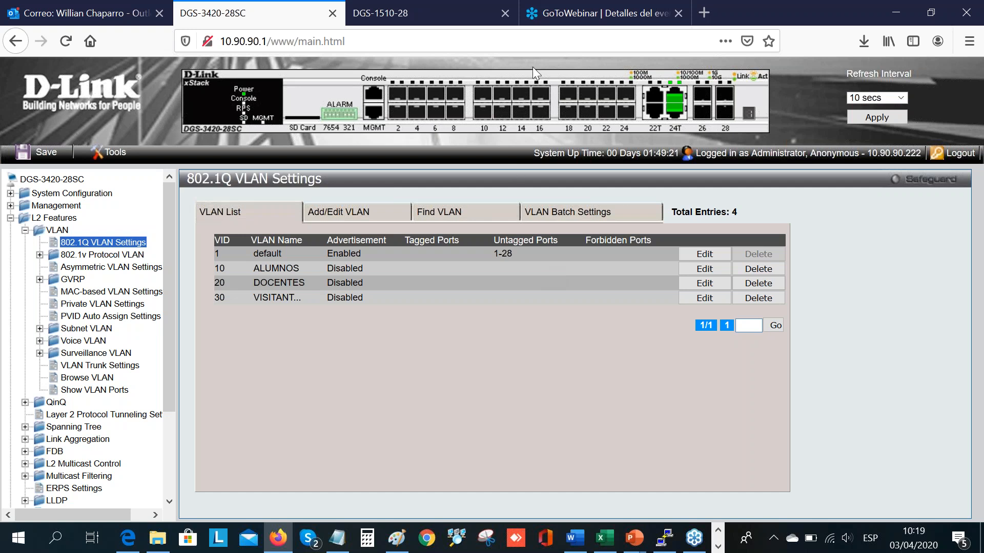
pyautogui.click(425, 13)
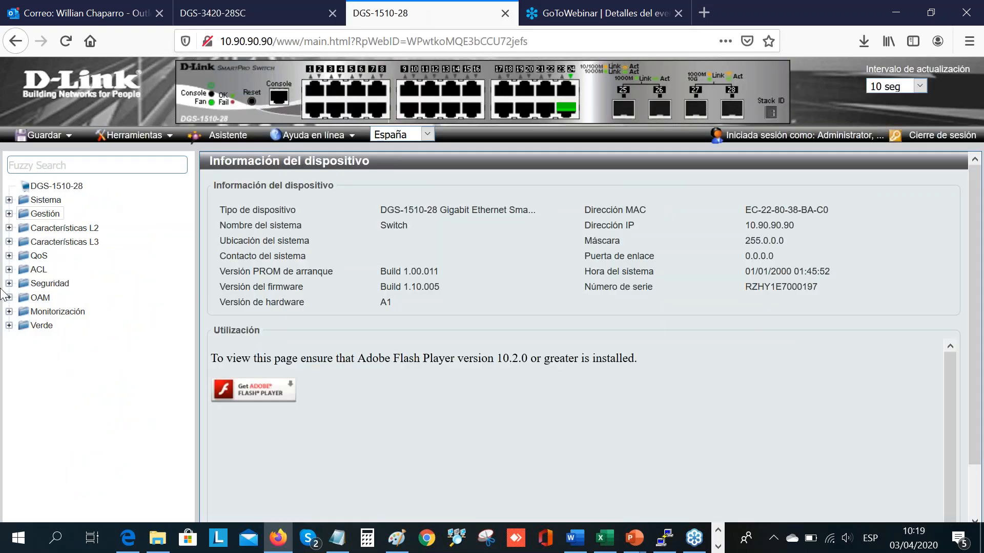
pyautogui.click(256, 14)
pyautogui.click(395, 21)
pyautogui.click(259, 11)
pyautogui.click(340, 214)
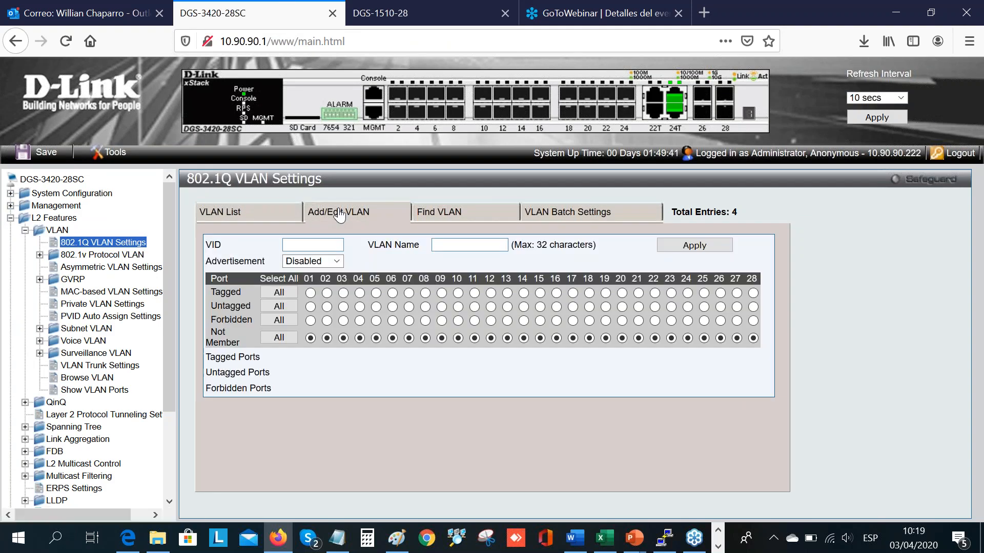
# Step: Switch to the DGS-1510-28 switch's web interface and create VLAN 10 in its 802.1Q VLAN settings
pyautogui.click(432, 20)
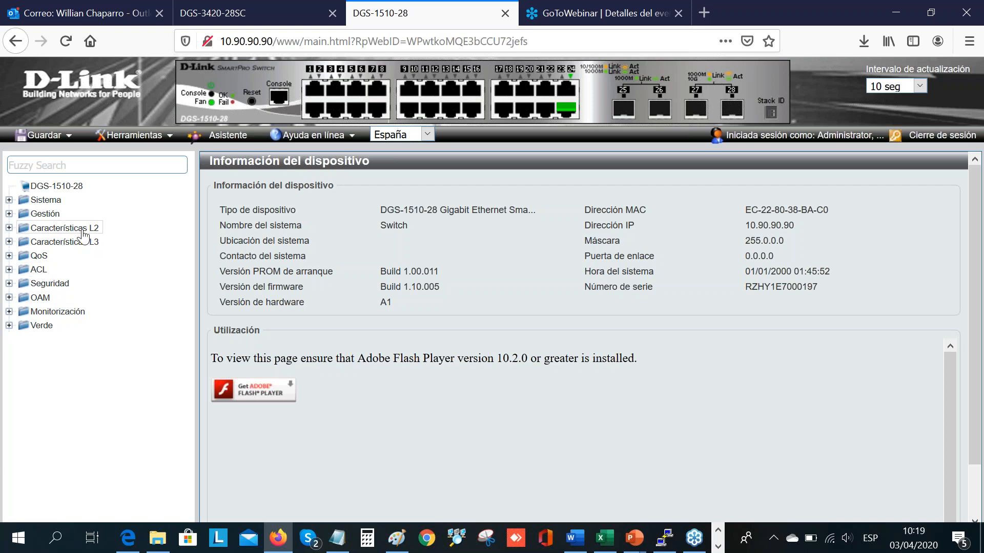
pyautogui.click(84, 229)
pyautogui.click(56, 254)
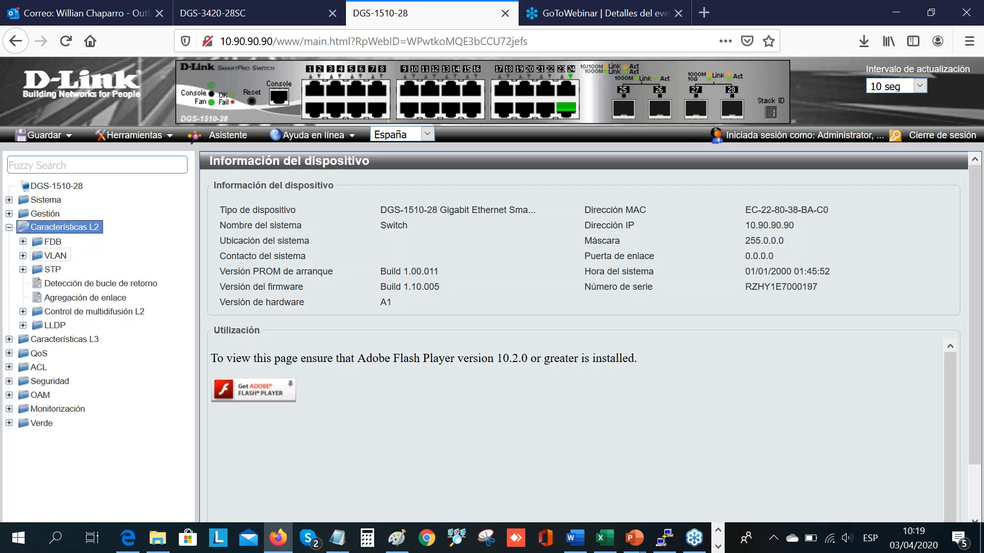
pyautogui.click(84, 270)
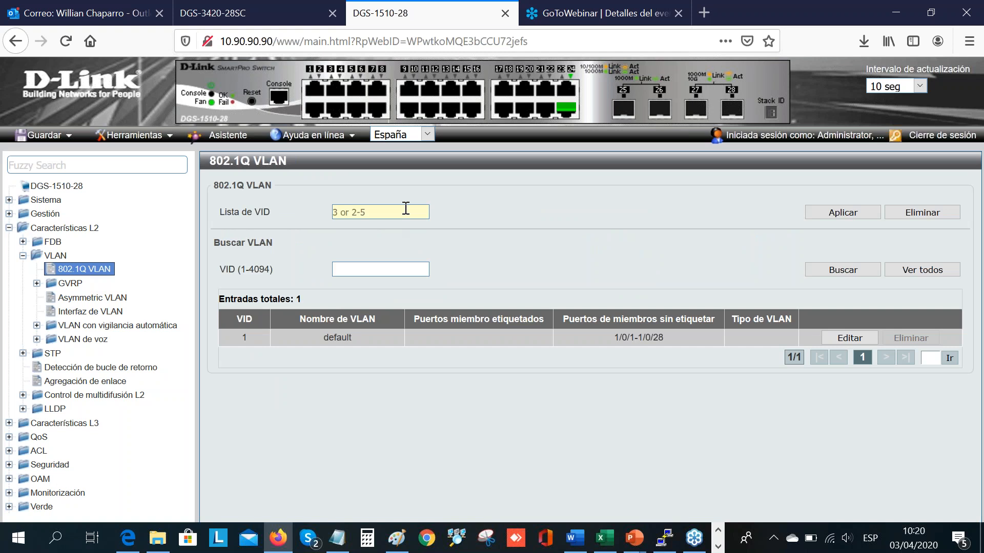
pyautogui.click(405, 209)
pyautogui.write('10')
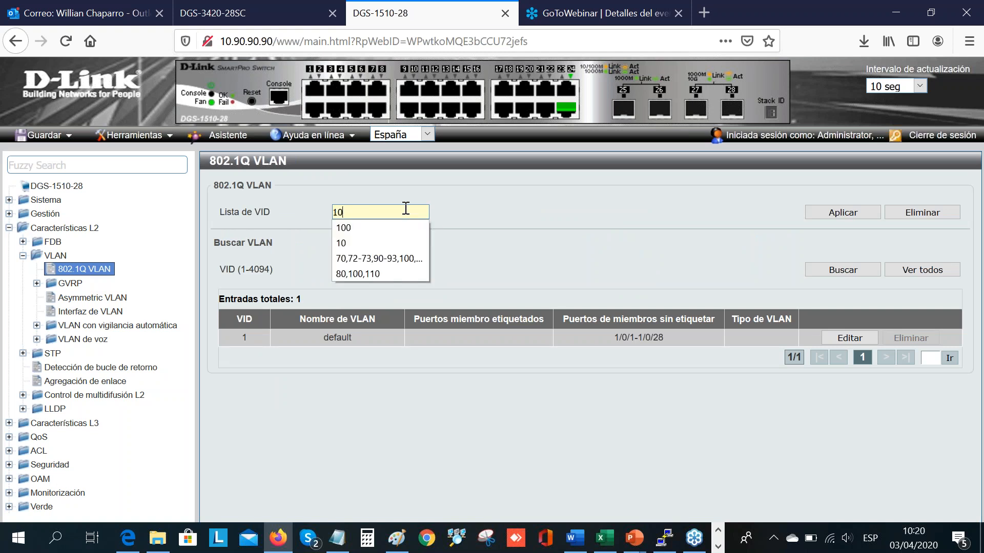
pyautogui.click(841, 213)
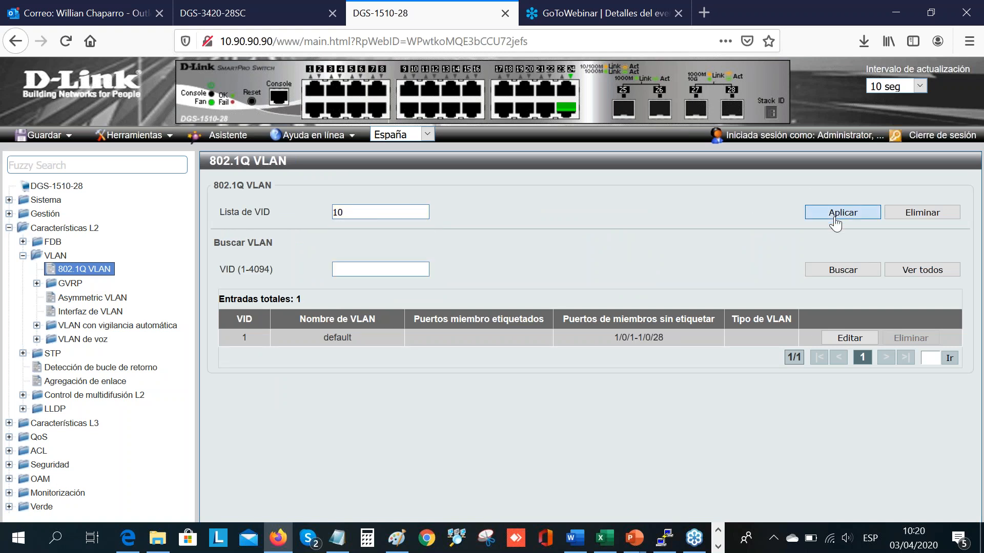
pyautogui.click(535, 263)
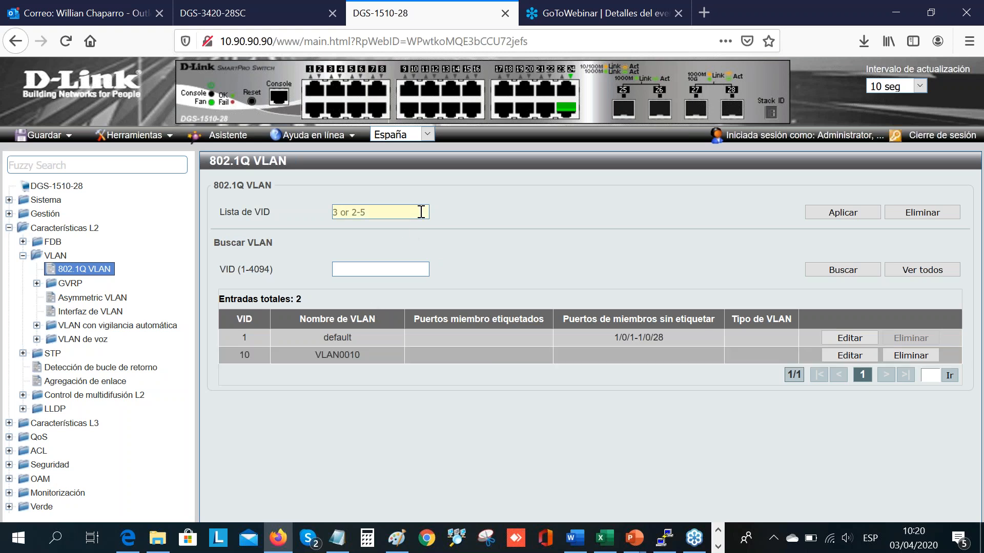
# Step: Add VLAN 20 to the 802.1Q VLAN list of the DGS-1510-28 switch
pyautogui.click(421, 212)
pyautogui.write('20')
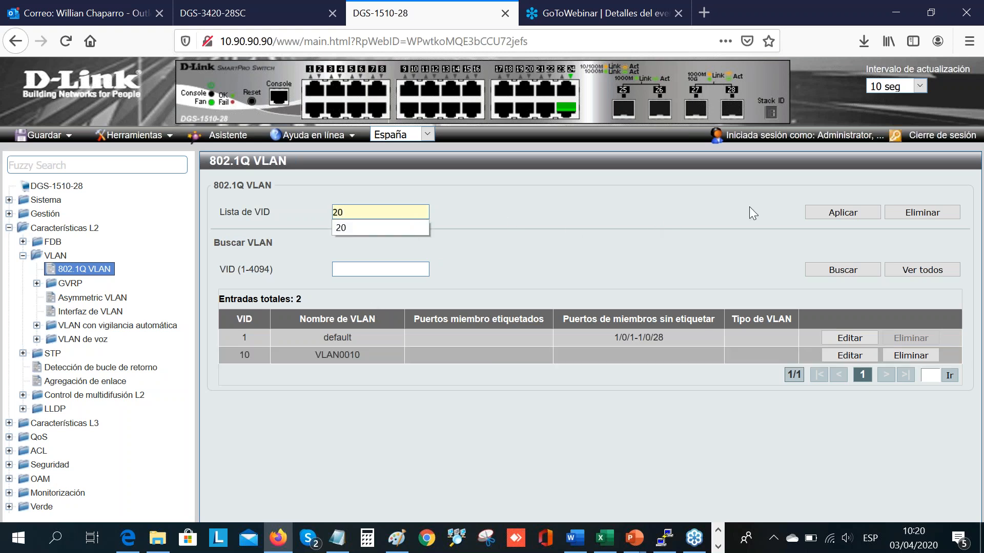
pyautogui.click(842, 213)
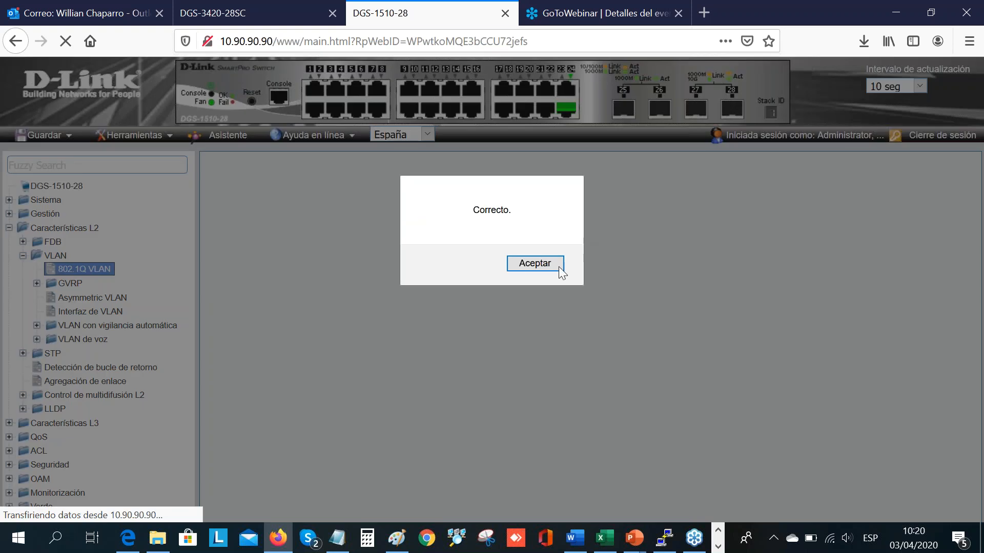
pyautogui.click(535, 263)
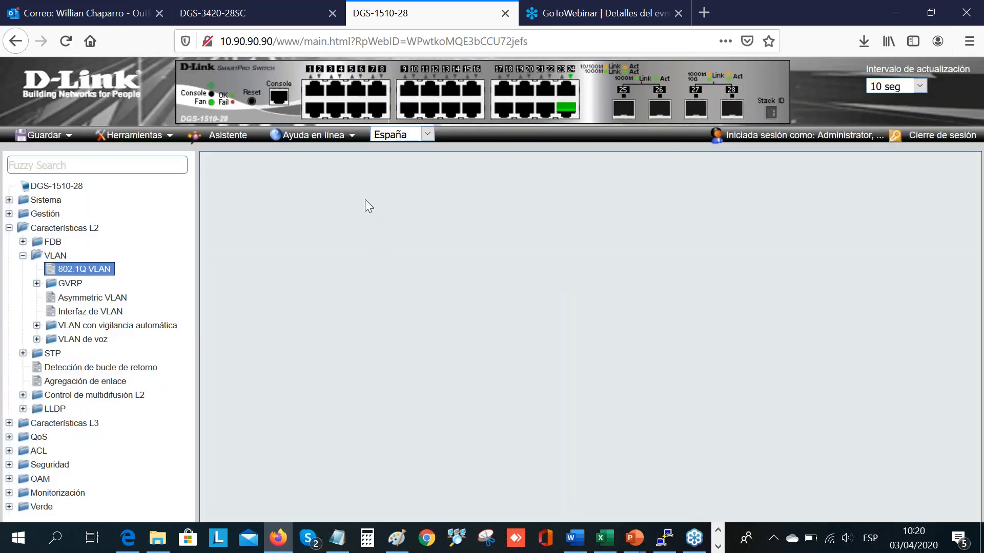
# Step: Add VLAN 30 to the 802.1Q VLAN list of the DGS-1510-28 switch
pyautogui.write('30')
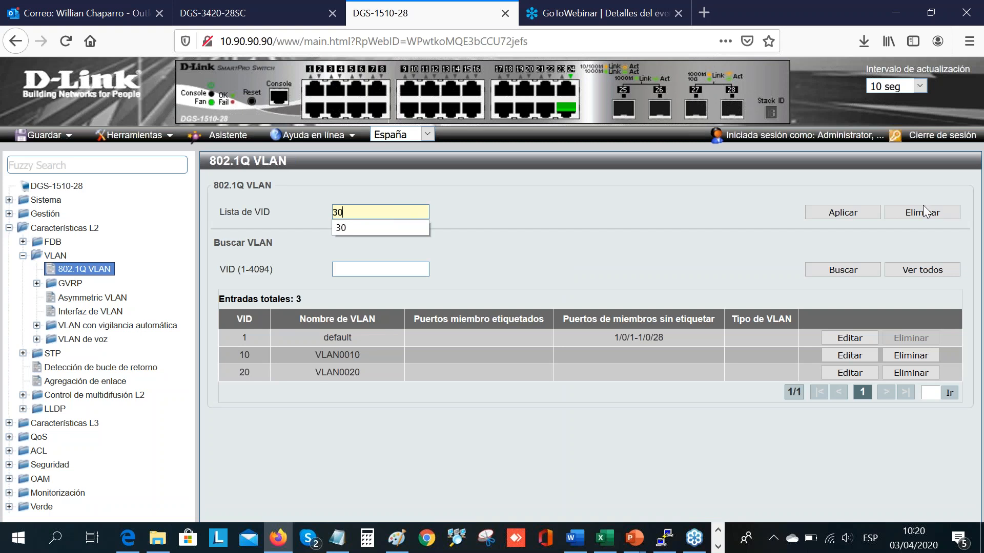
pyautogui.click(840, 212)
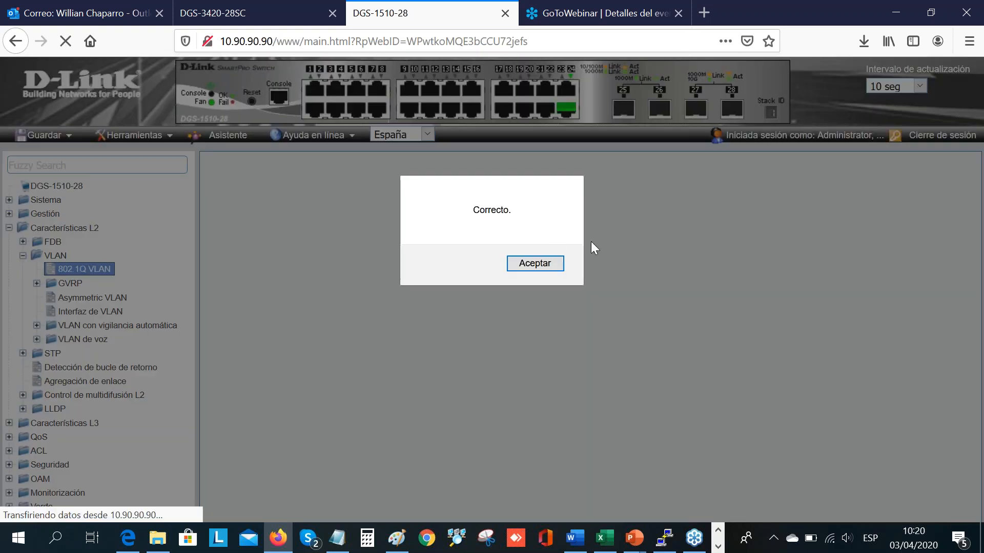
pyautogui.click(549, 262)
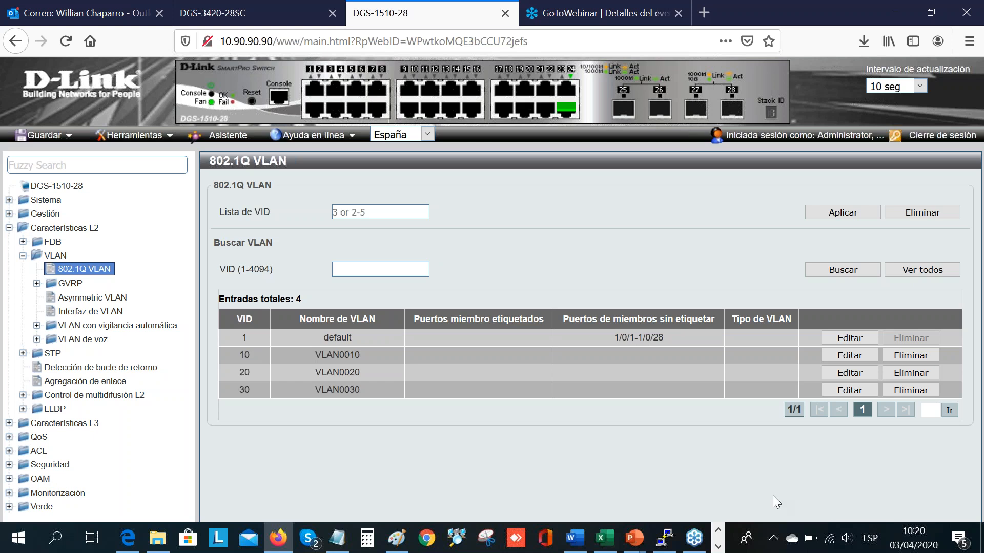
# Step: Switch to the PowerPoint presentation on creating VLANs and examine the port assignments on the "Nuestro Escenario" solution slide
pyautogui.moveTo(641, 545)
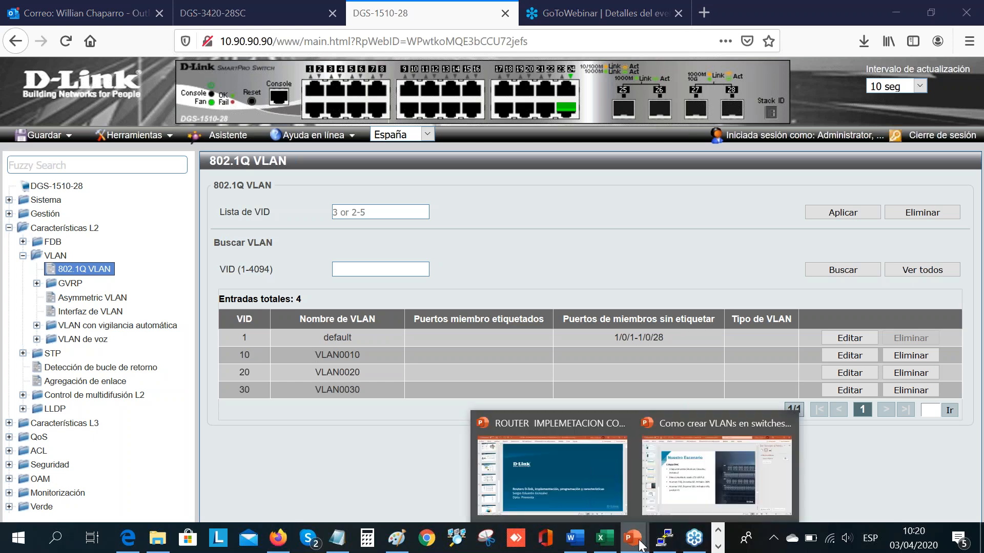
pyautogui.click(722, 471)
pyautogui.press('Up')
pyautogui.press('Down')
pyautogui.press('Down')
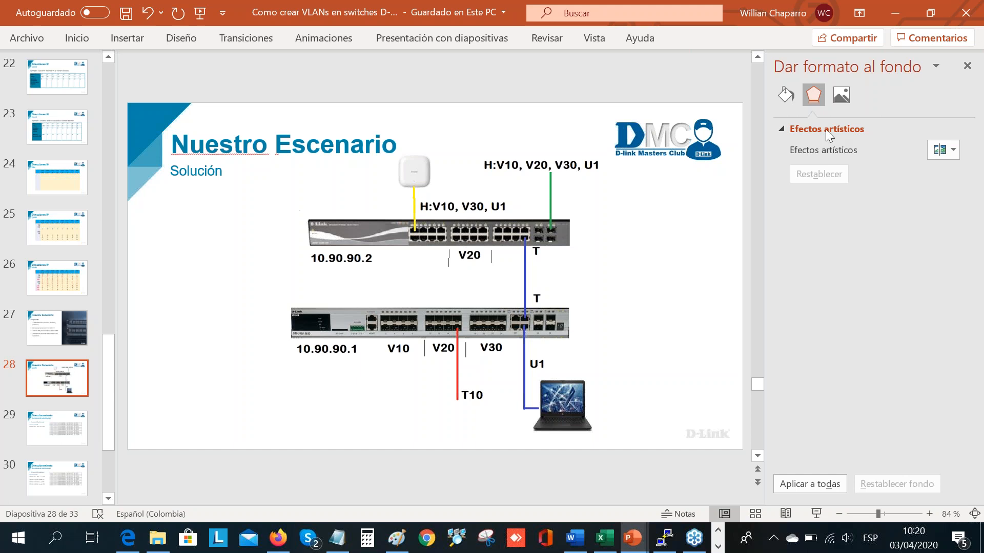
# Step: Return to the DGS-1510-28 web interface in Firefox and enter VLANs 10,30 as tagged (Marcado) for hybrid port eth1/0/1
pyautogui.click(278, 538)
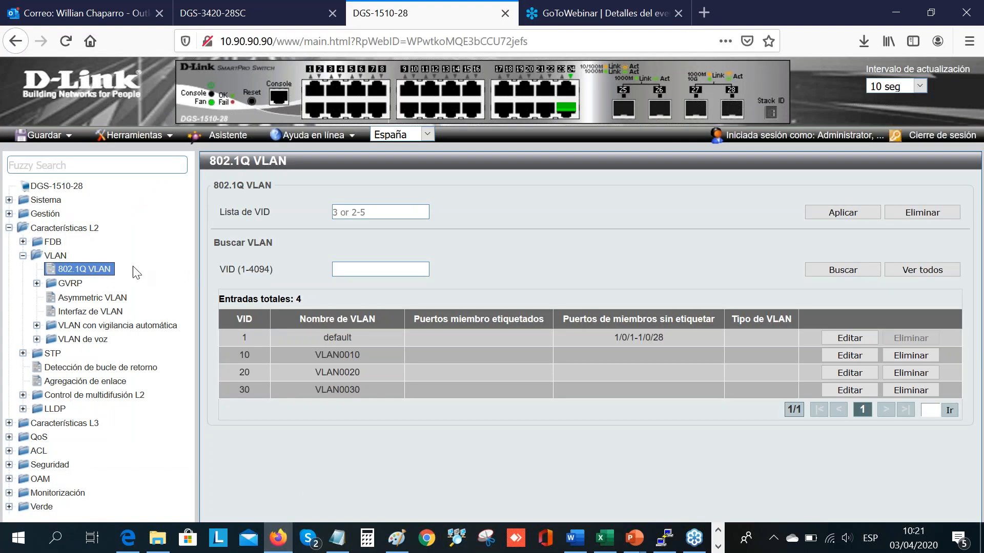
pyautogui.click(104, 277)
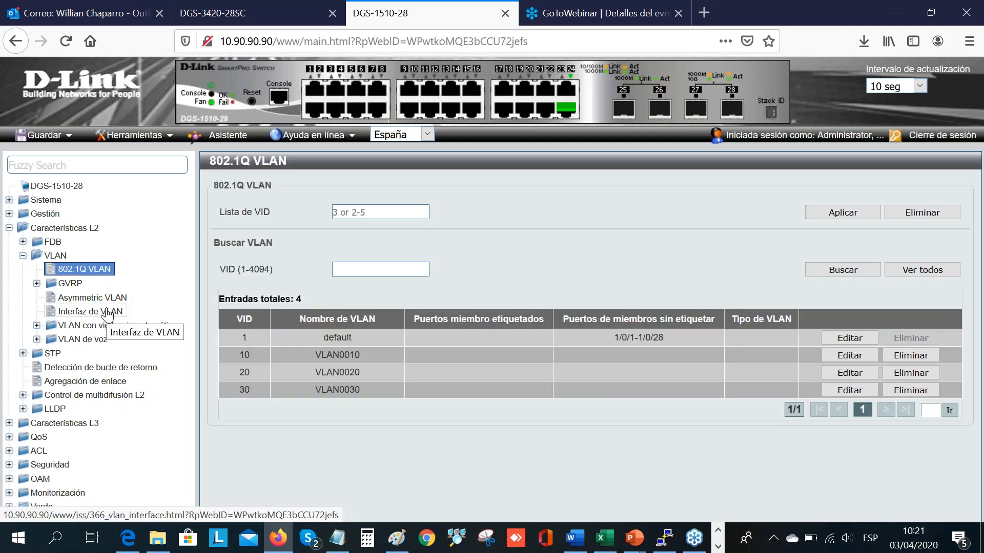
pyautogui.click(107, 314)
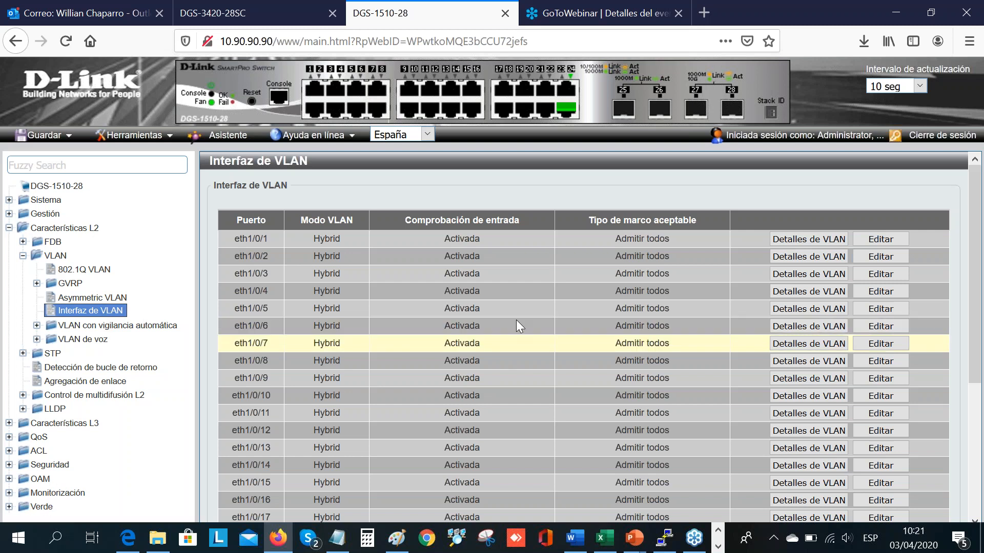
pyautogui.click(882, 239)
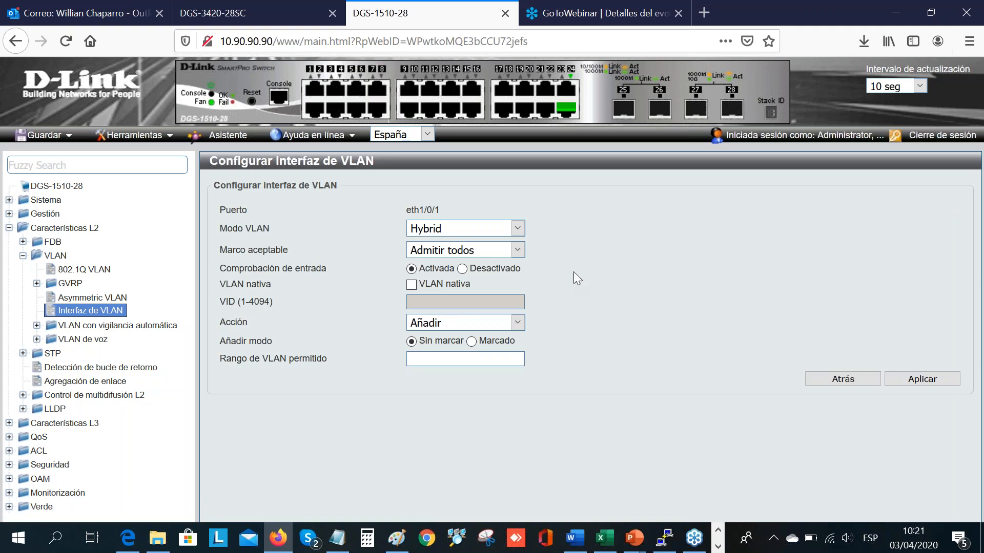
pyautogui.click(497, 356)
pyautogui.write('1')
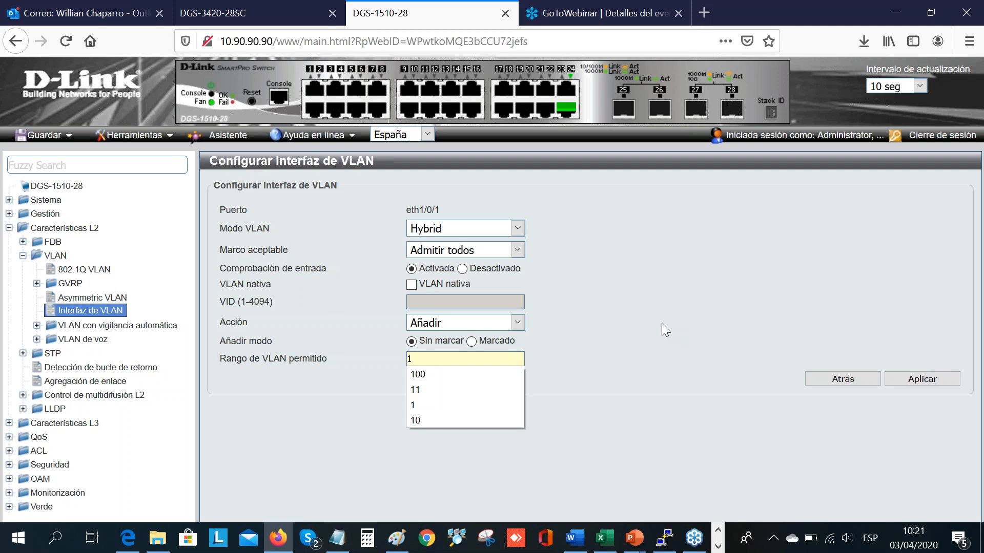
pyautogui.write('0')
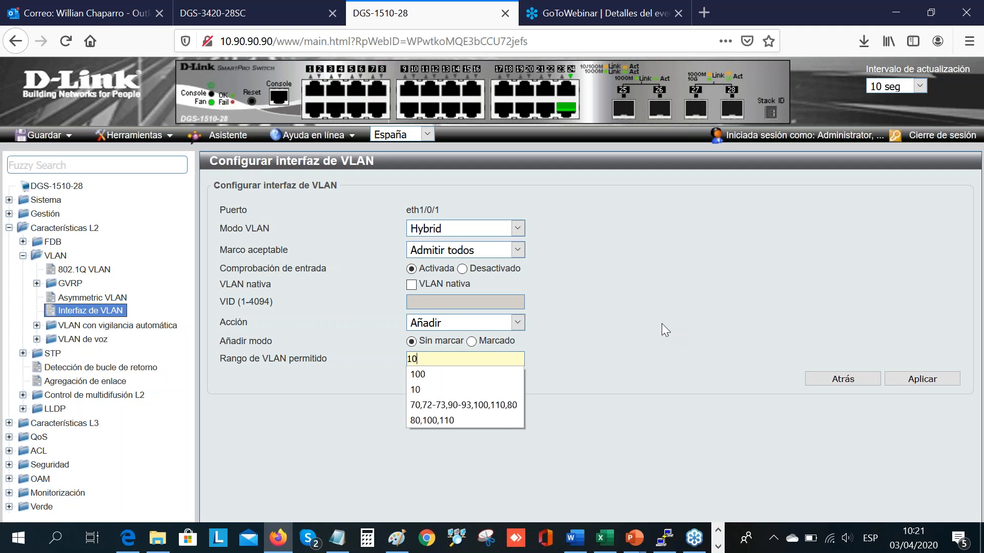
pyautogui.write(',30')
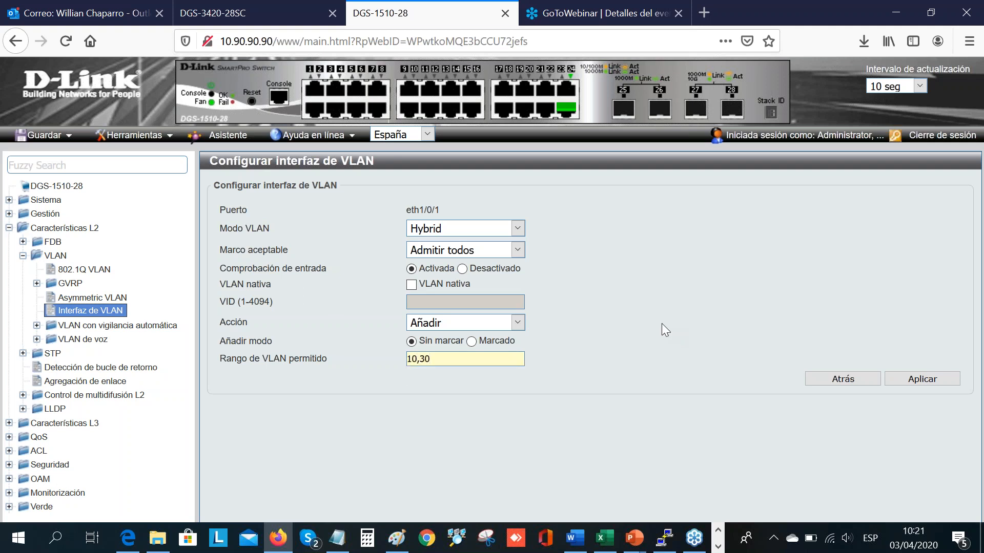
pyautogui.click(471, 340)
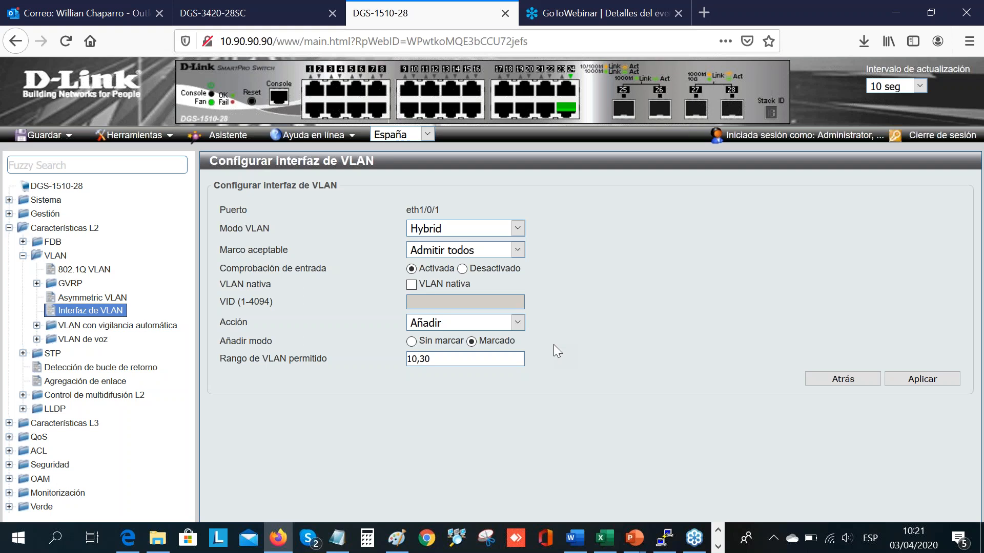
# Step: Enable the native VLAN with VID 1 for port eth1/0/1 and apply the port's VLAN configuration
pyautogui.click(412, 285)
pyautogui.click(428, 303)
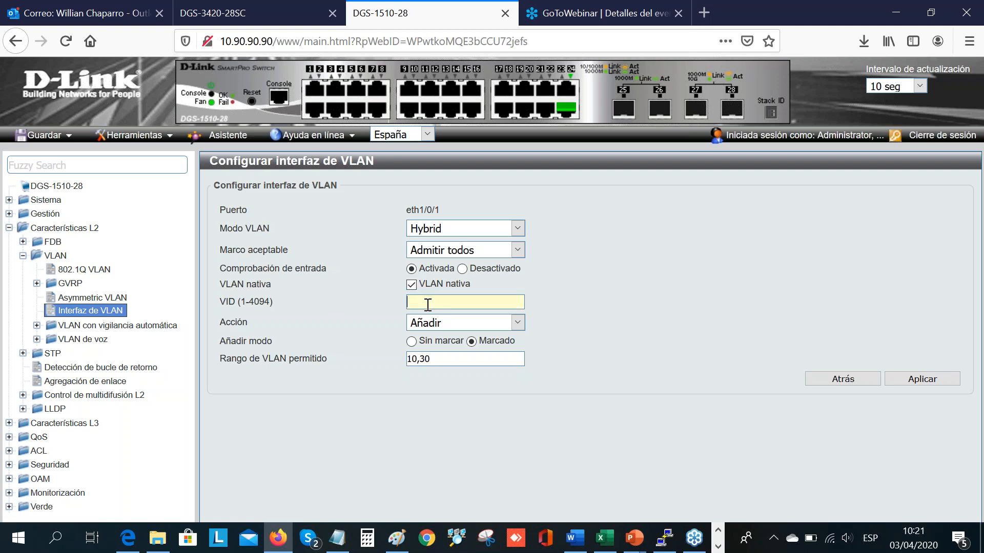
pyautogui.write('1')
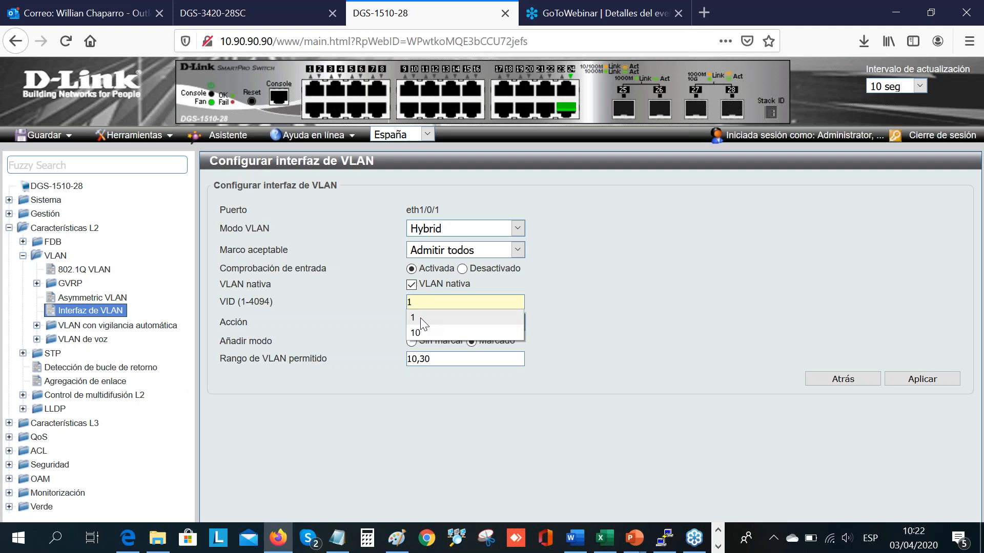
pyautogui.click(657, 267)
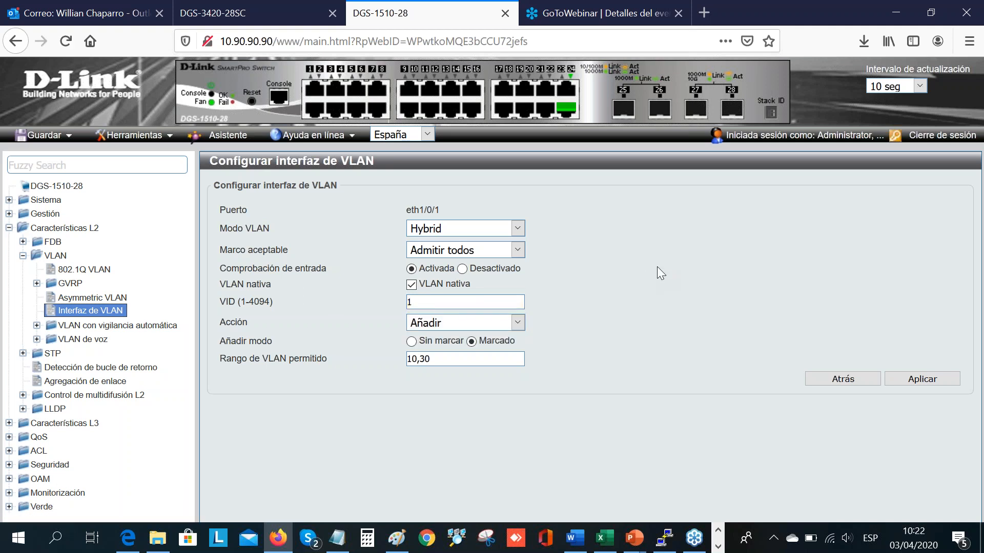
pyautogui.click(931, 385)
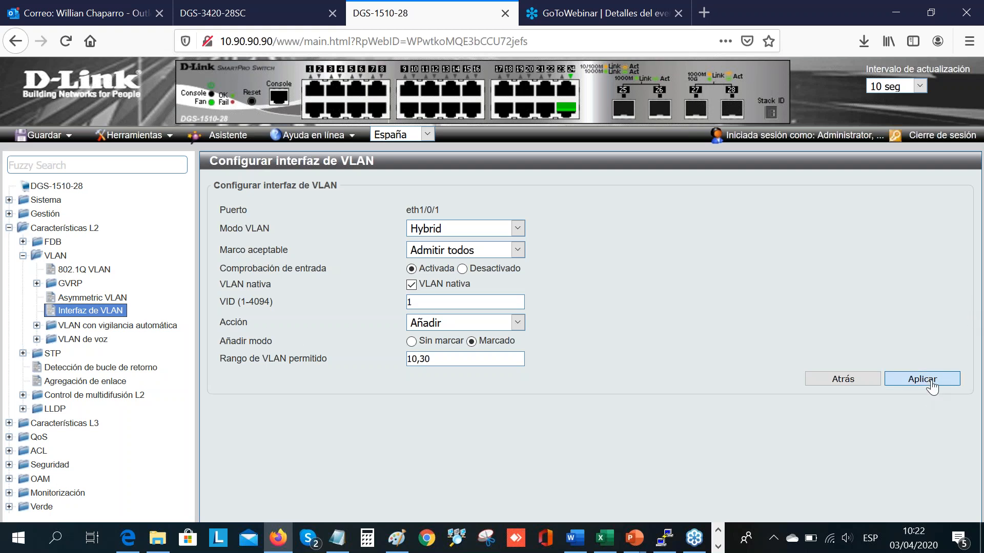
pyautogui.click(549, 264)
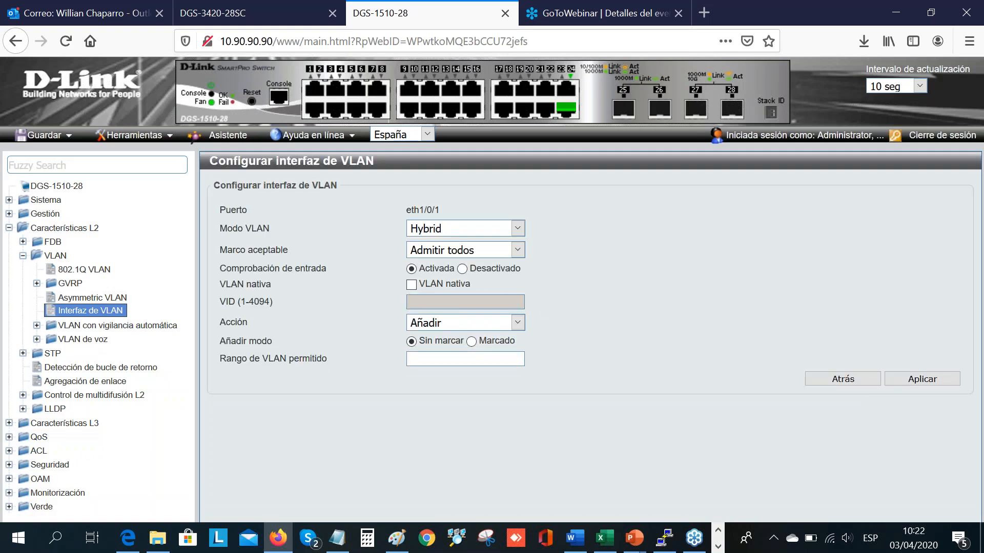
# Step: Check the VLAN details of port eth1/0/1 and compare them with the solution diagram in the PowerPoint presentation
pyautogui.click(122, 311)
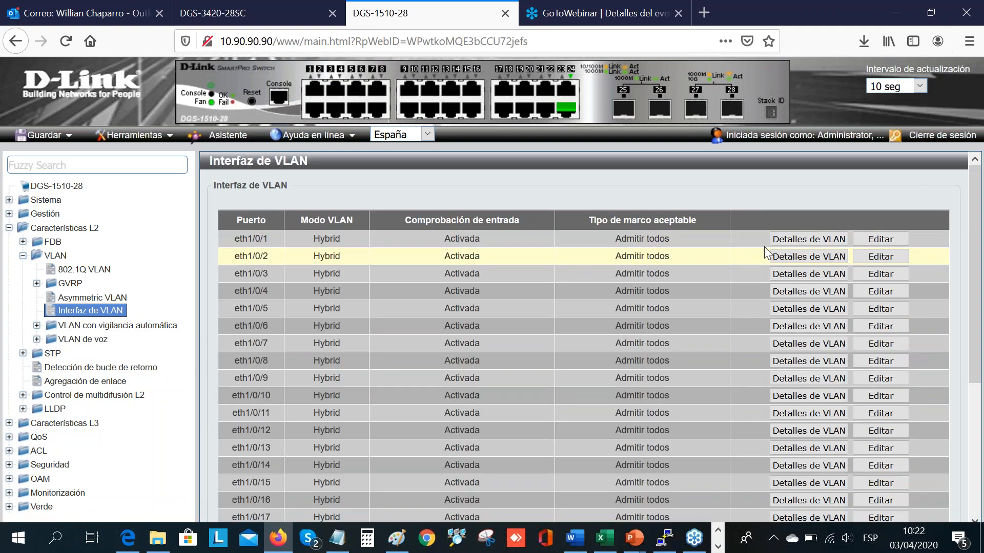
pyautogui.click(808, 241)
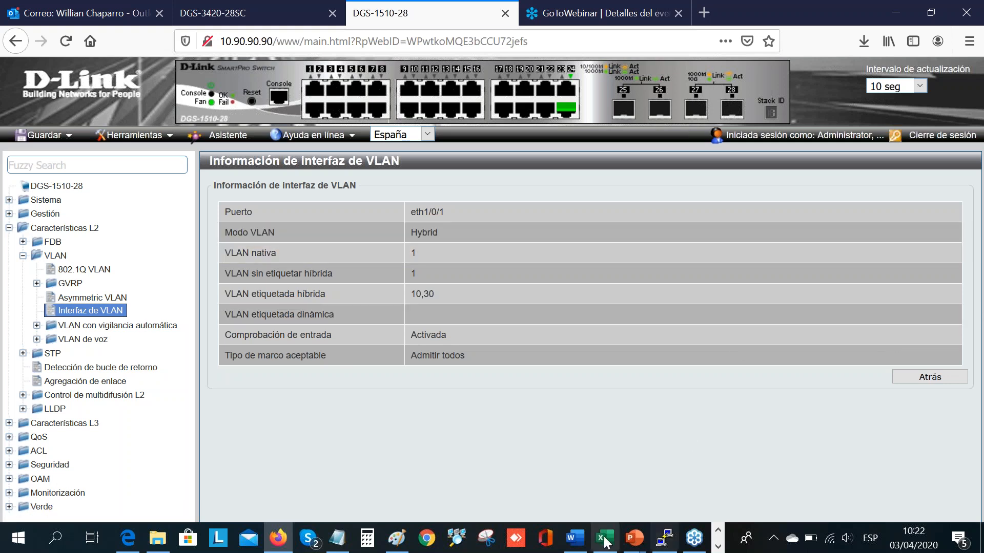
pyautogui.moveTo(640, 546)
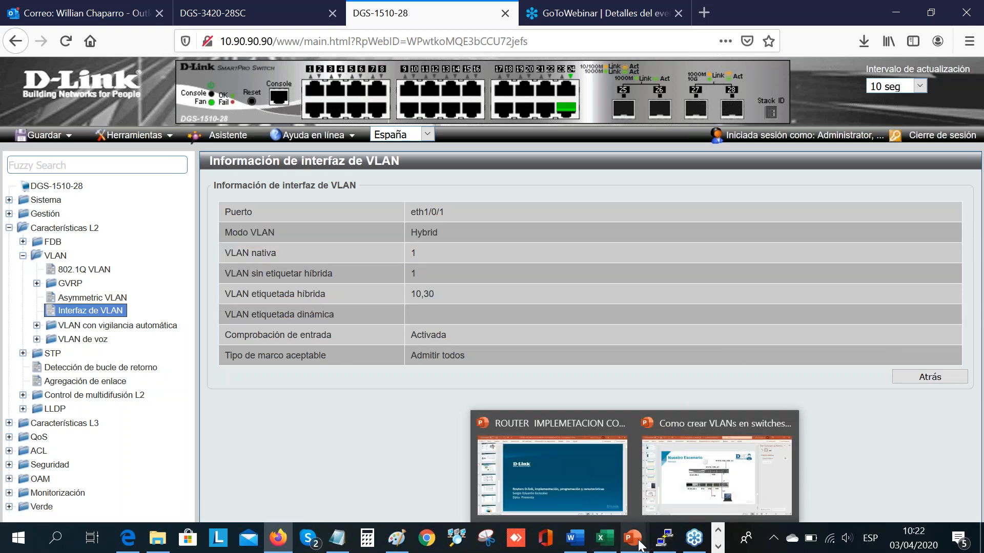
pyautogui.click(708, 467)
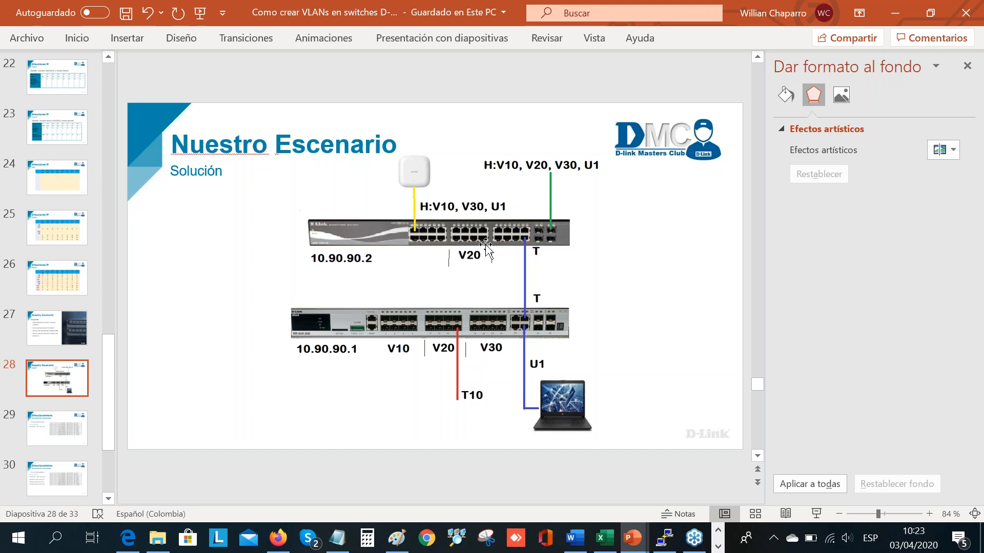
# Step: Return to the DGS-1510-28 web interface in Firefox and set port eth1/0/9 to Access mode with VID 20
pyautogui.click(278, 537)
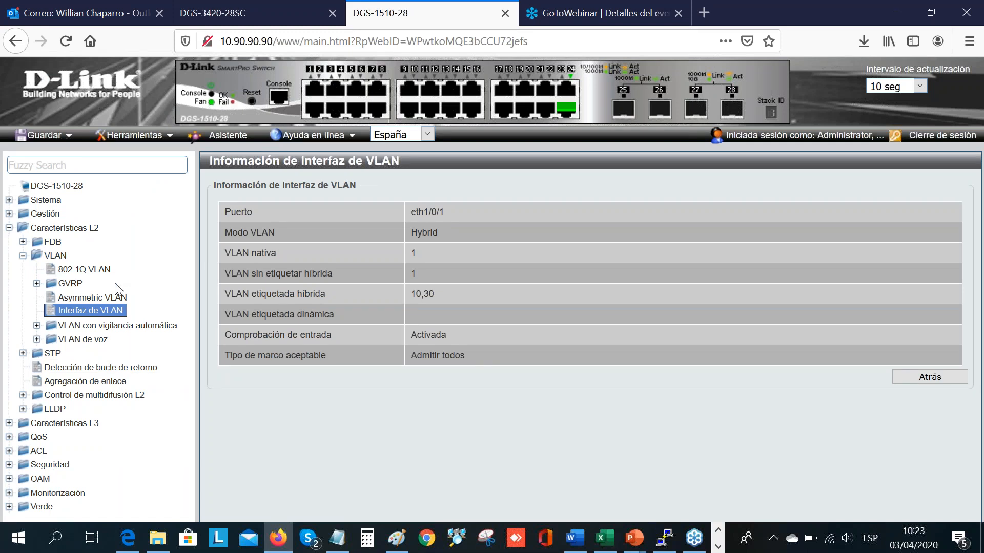
pyautogui.click(100, 317)
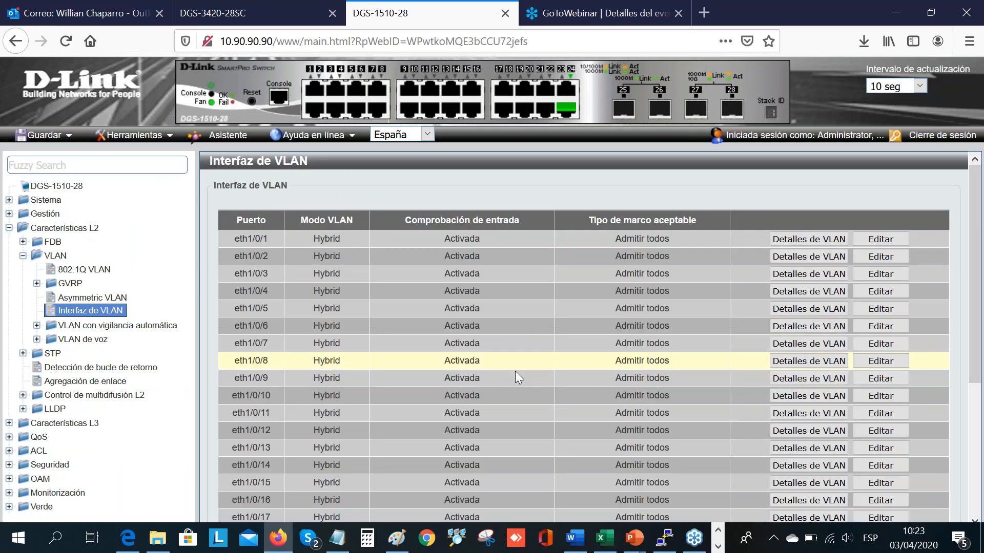
pyautogui.click(894, 384)
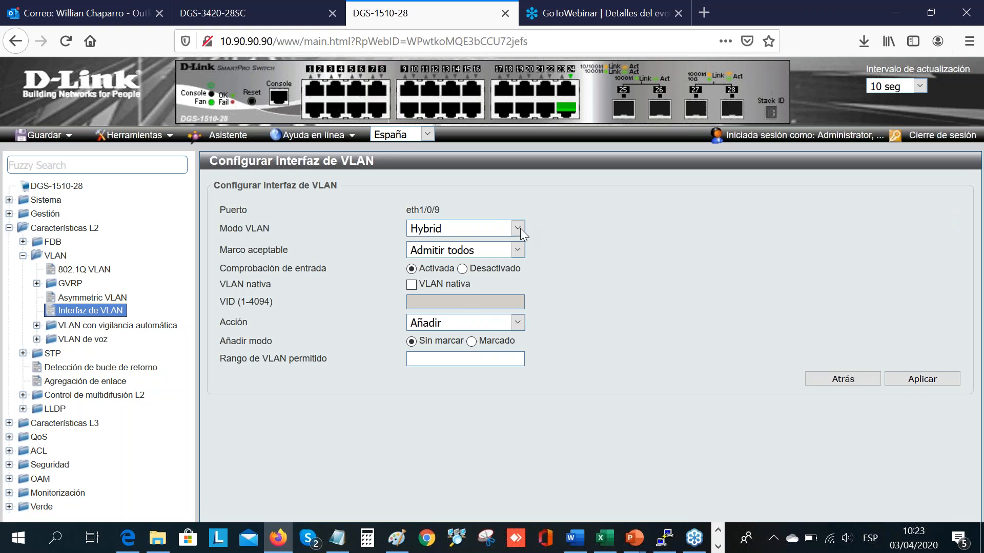
pyautogui.click(519, 229)
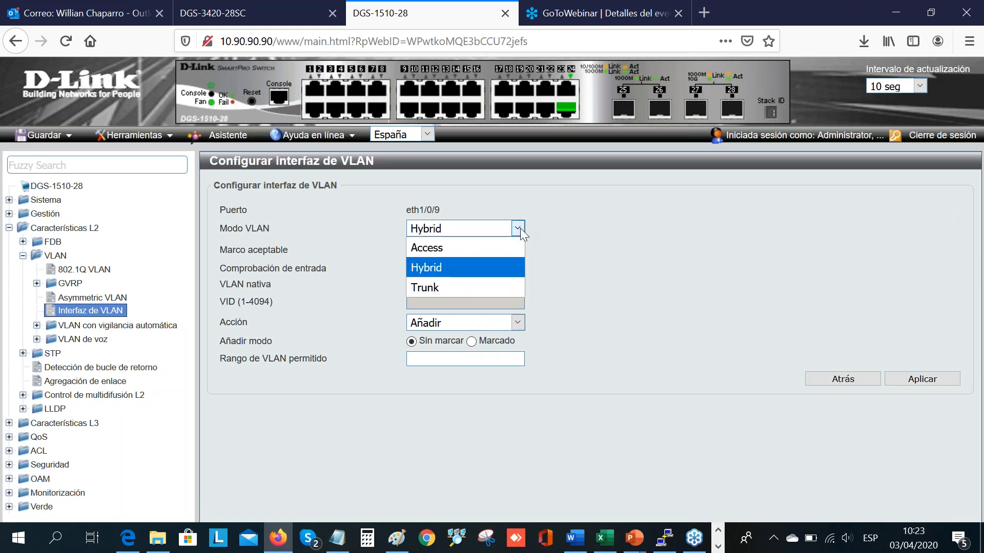
pyautogui.click(491, 248)
pyautogui.click(454, 286)
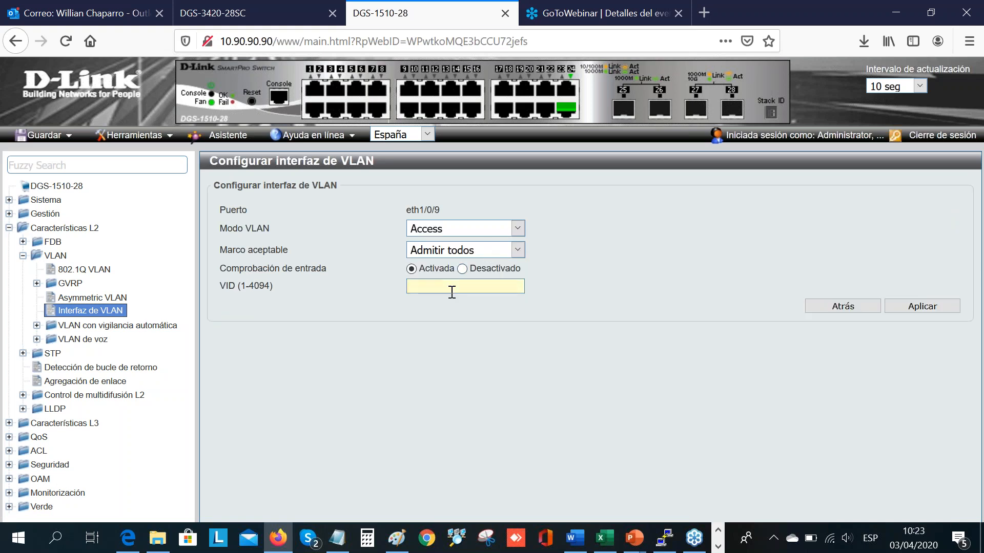
pyautogui.write('20')
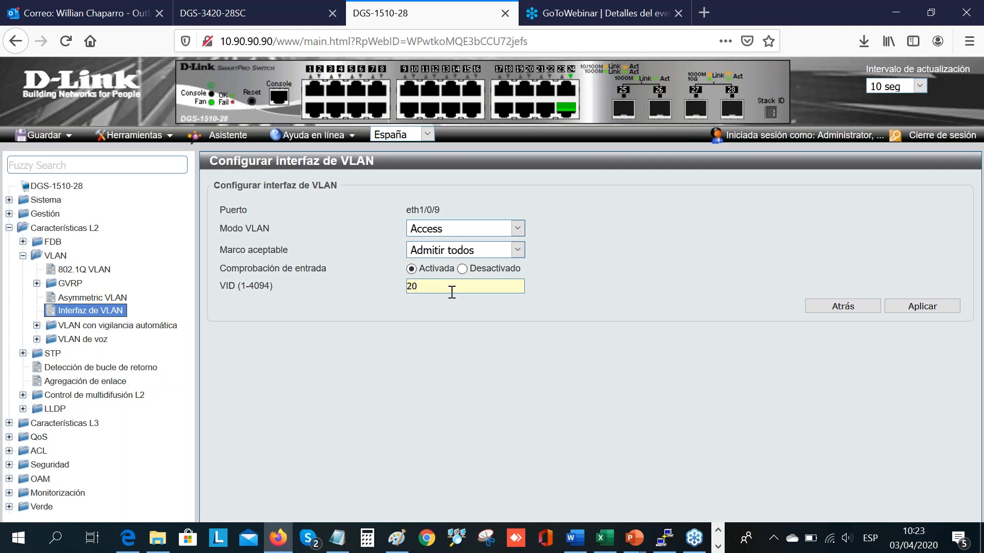
pyautogui.click(925, 308)
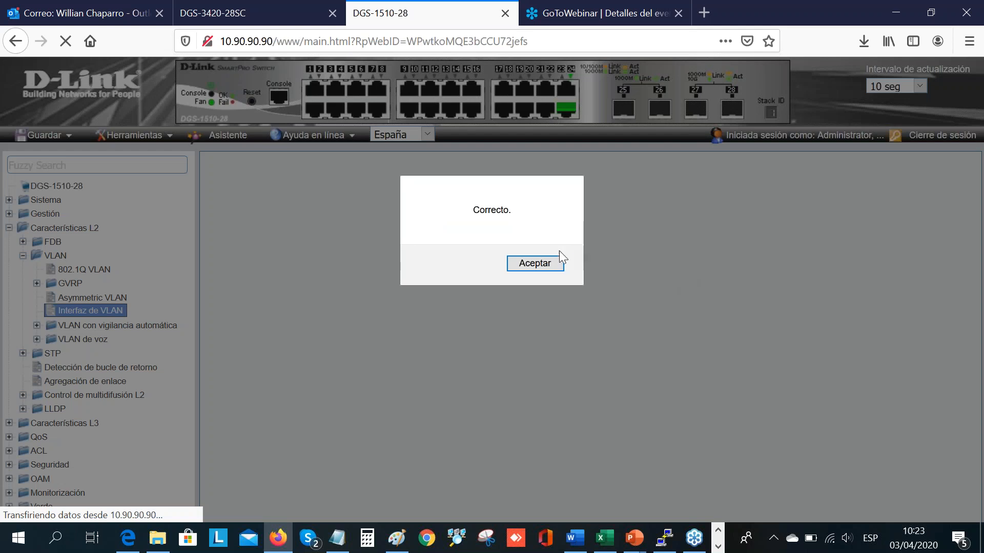
pyautogui.click(542, 264)
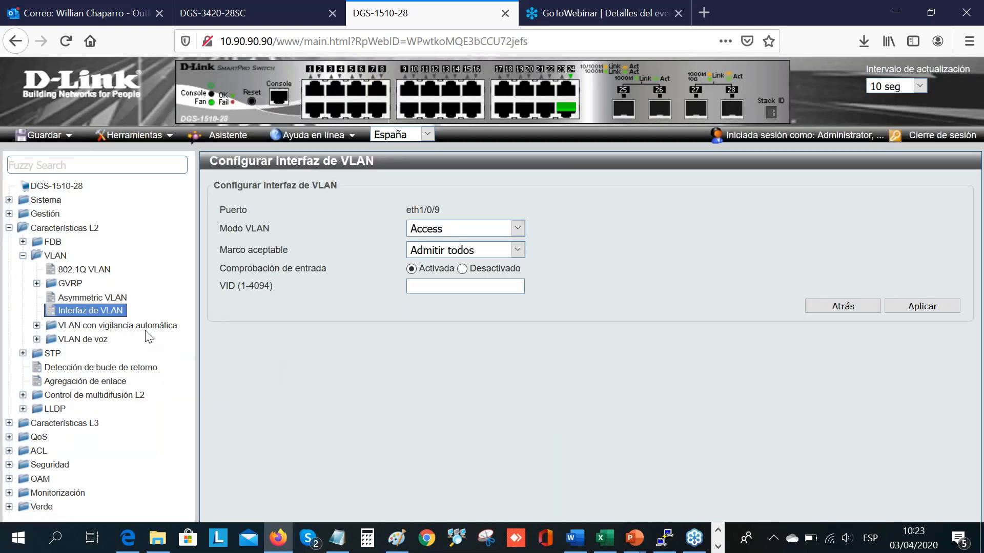
# Step: Set port eth1/0/10 to Access mode with VID 20 and apply the change
pyautogui.click(106, 313)
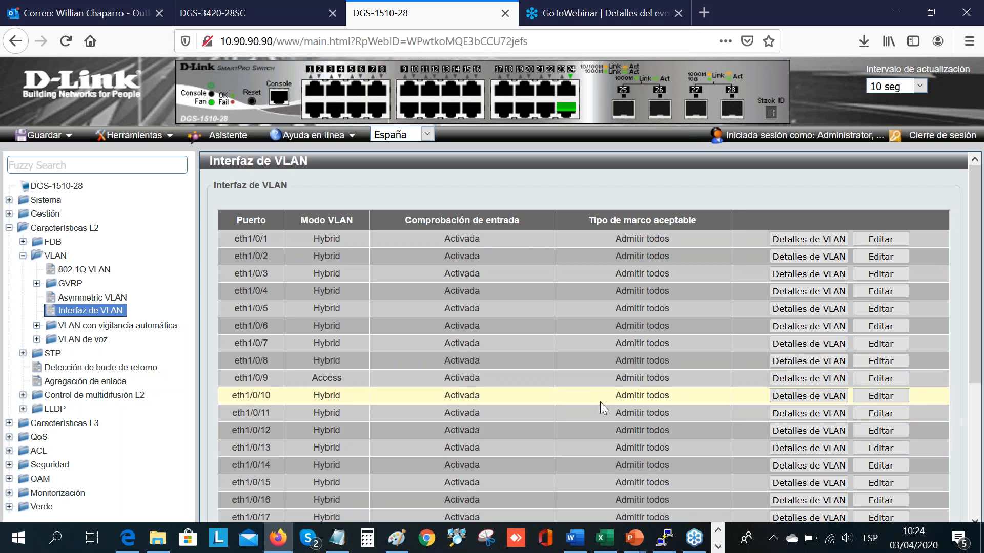
pyautogui.click(877, 397)
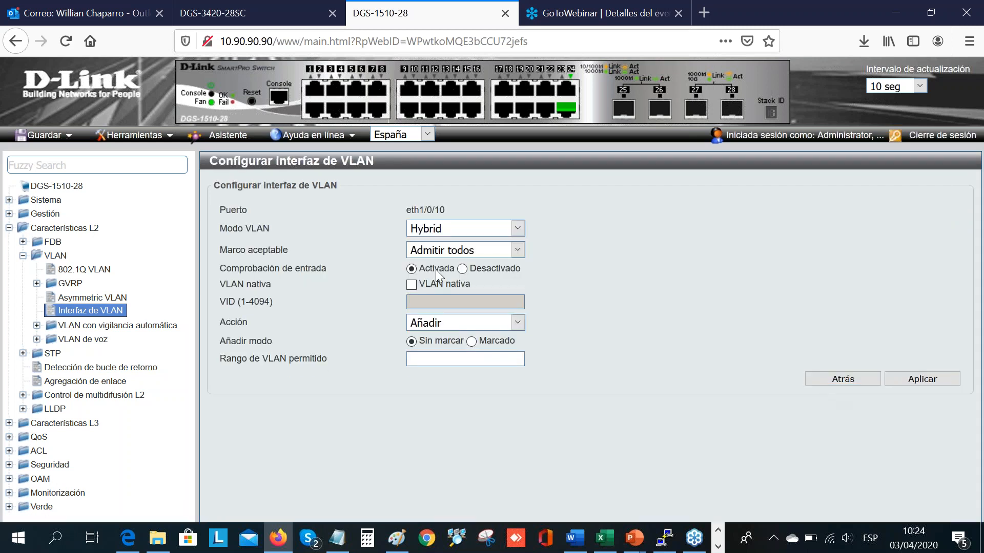
pyautogui.click(512, 234)
pyautogui.click(485, 246)
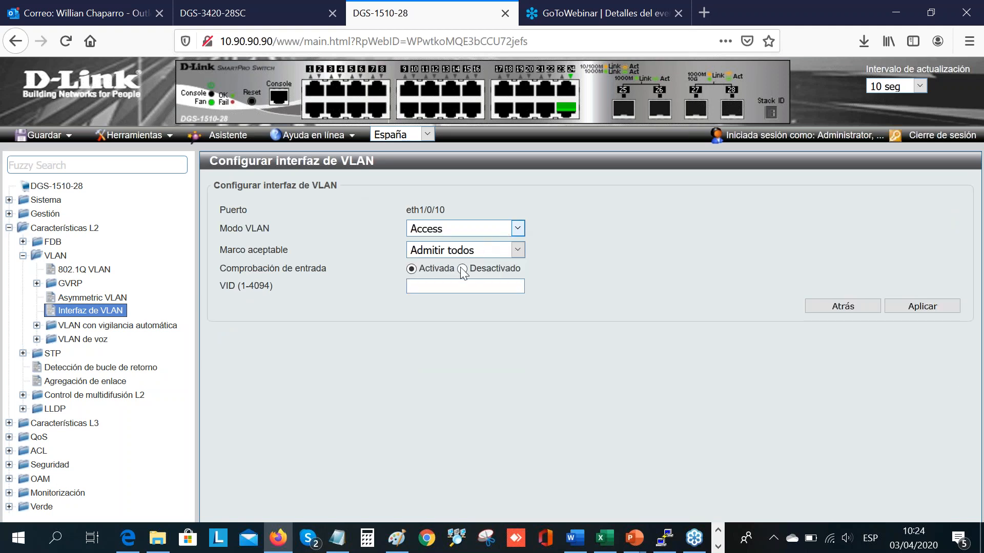
pyautogui.click(450, 287)
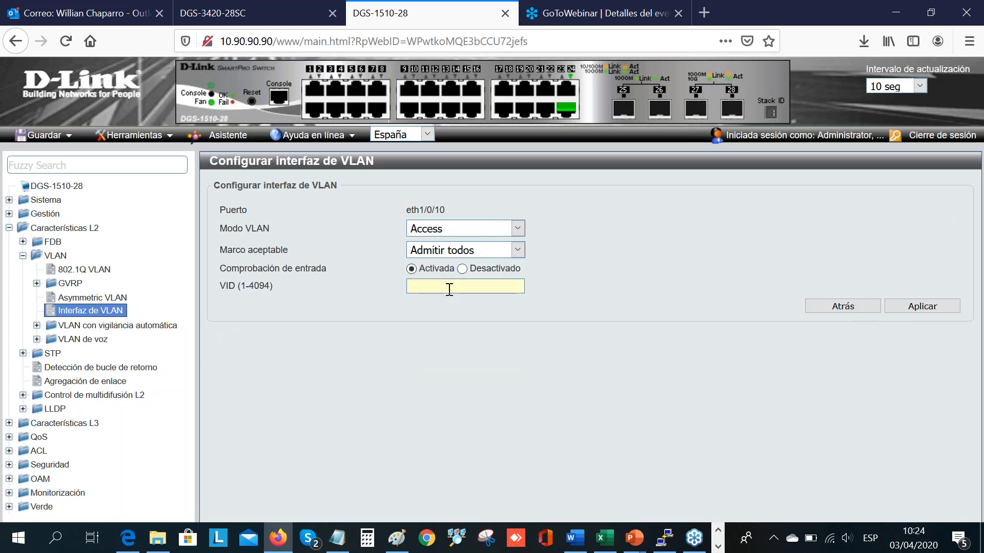
pyautogui.write('20')
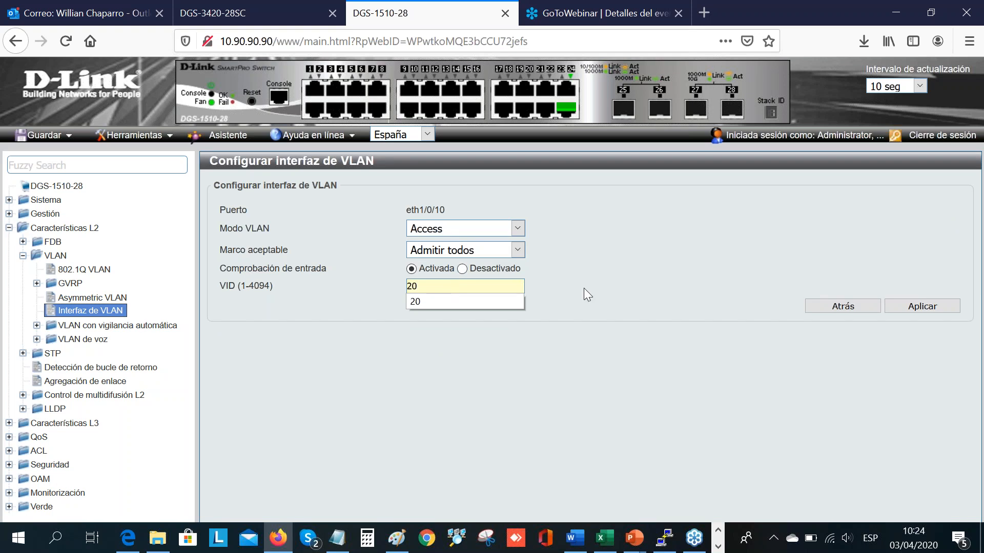
pyautogui.click(583, 288)
pyautogui.click(922, 306)
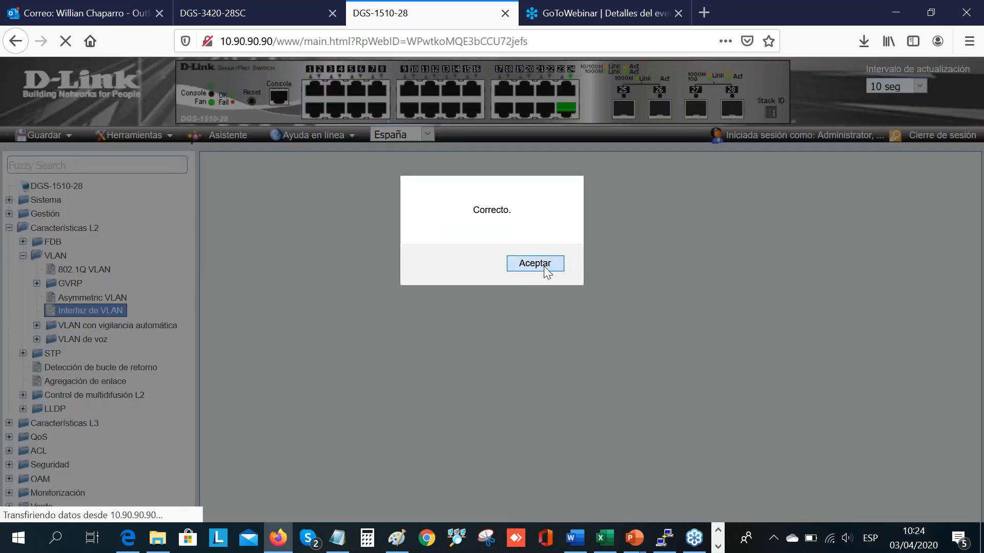
pyautogui.click(543, 264)
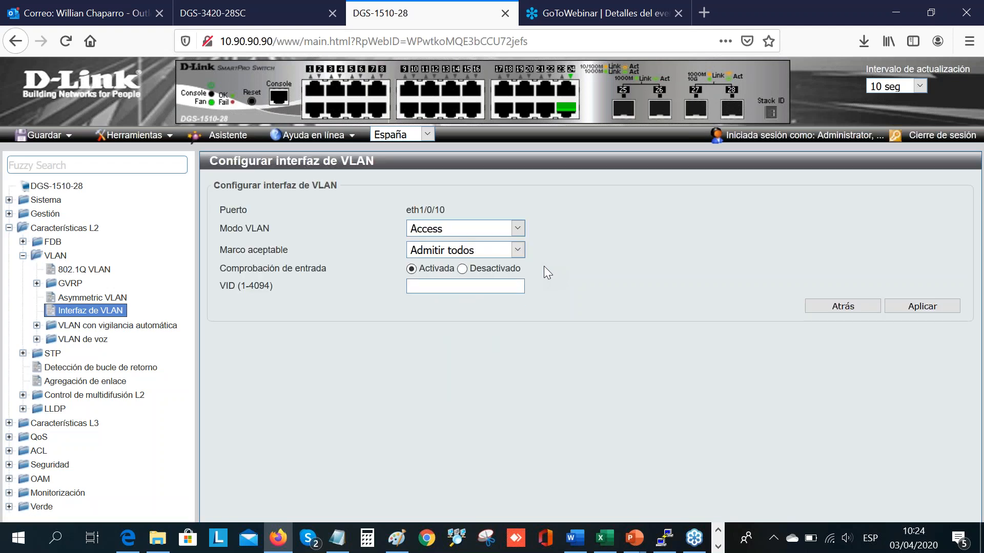
# Step: Review the VLAN modes in the port list and switch to PowerPoint to examine the trunk link on the solution slide
pyautogui.click(119, 311)
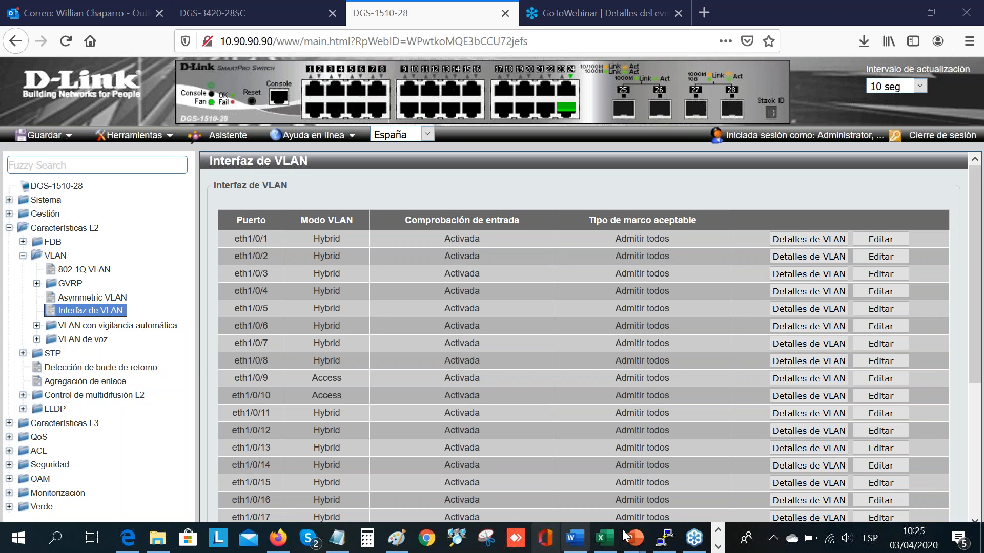
pyautogui.moveTo(637, 545)
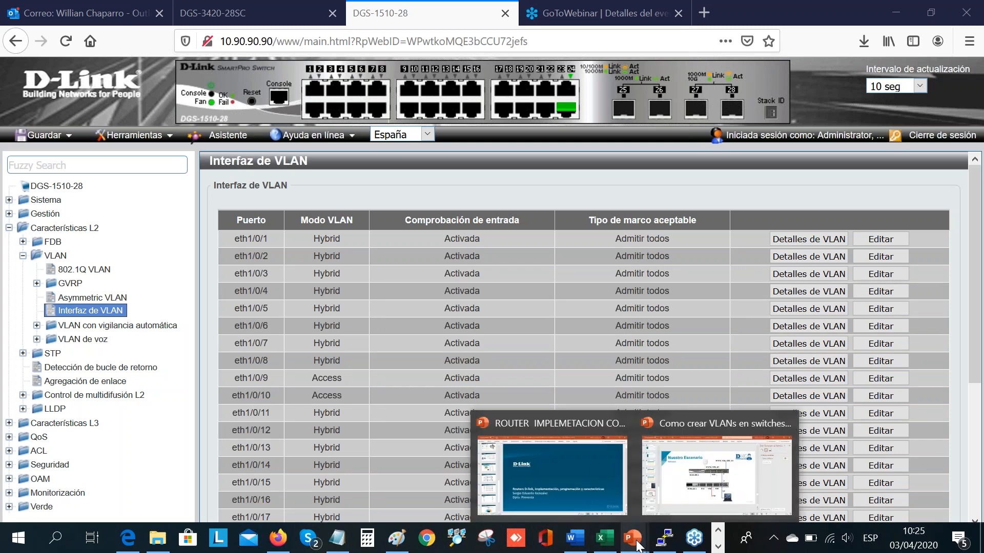
pyautogui.click(703, 490)
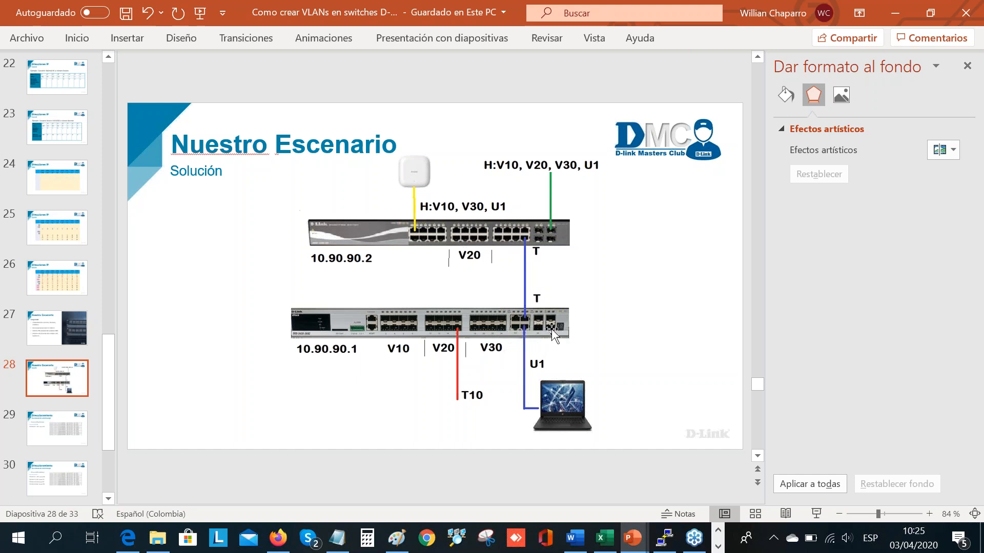
# Step: Return to Firefox and open the 802.1Q VLAN list of the DGS-3420-28SC switch
pyautogui.click(531, 257)
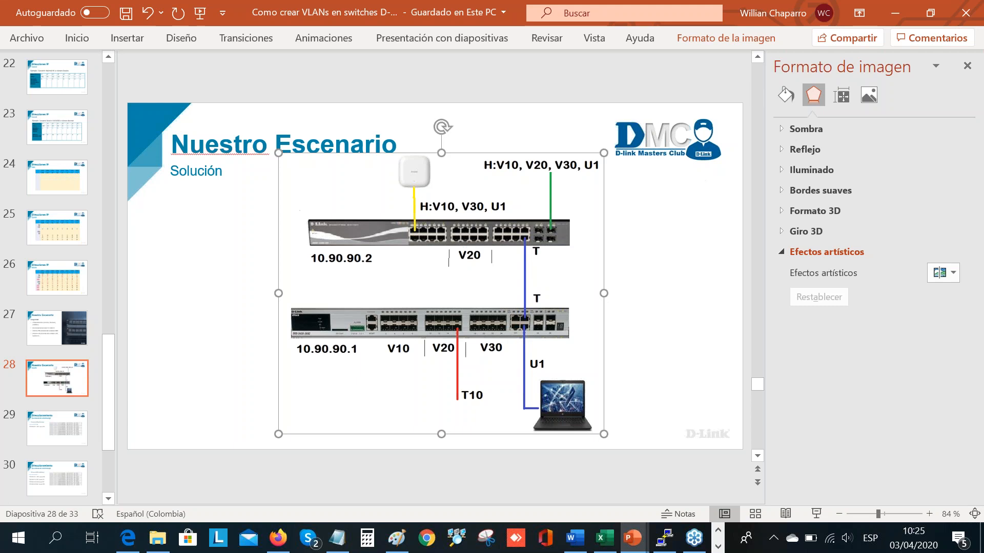
pyautogui.click(278, 538)
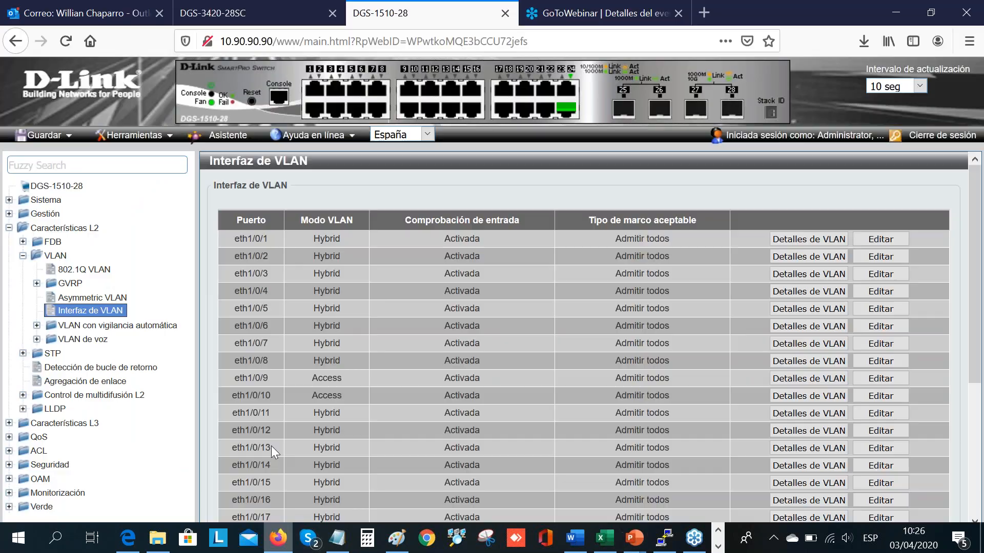
pyautogui.click(266, 14)
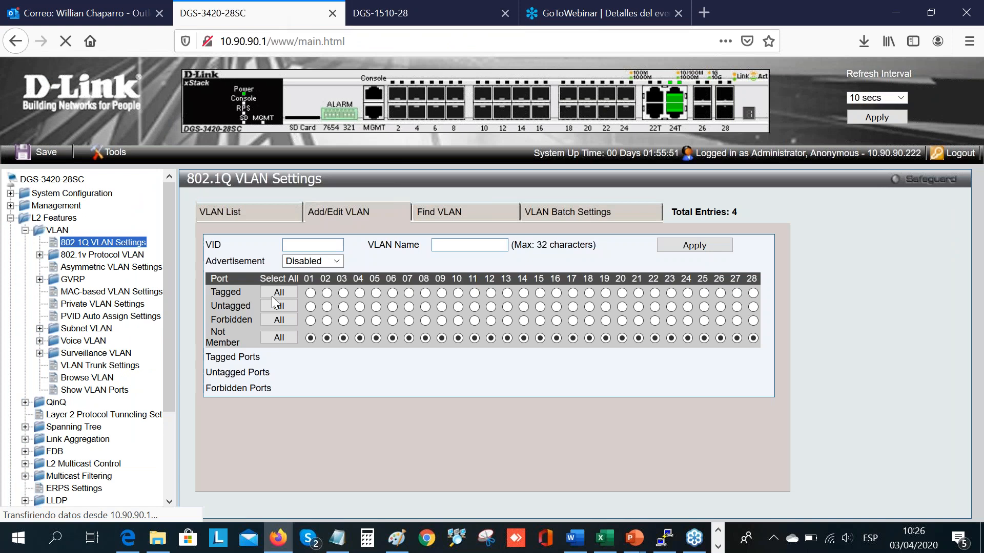
pyautogui.click(269, 216)
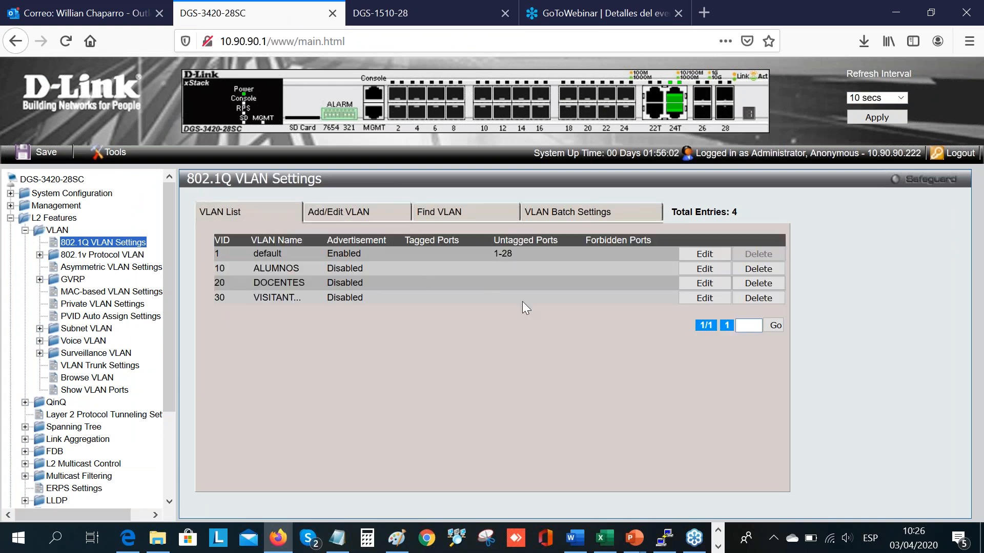
# Step: Set ports 1 to 8 as untagged members of VLAN 10 (ALUMNOS) and apply the change
pyautogui.click(725, 268)
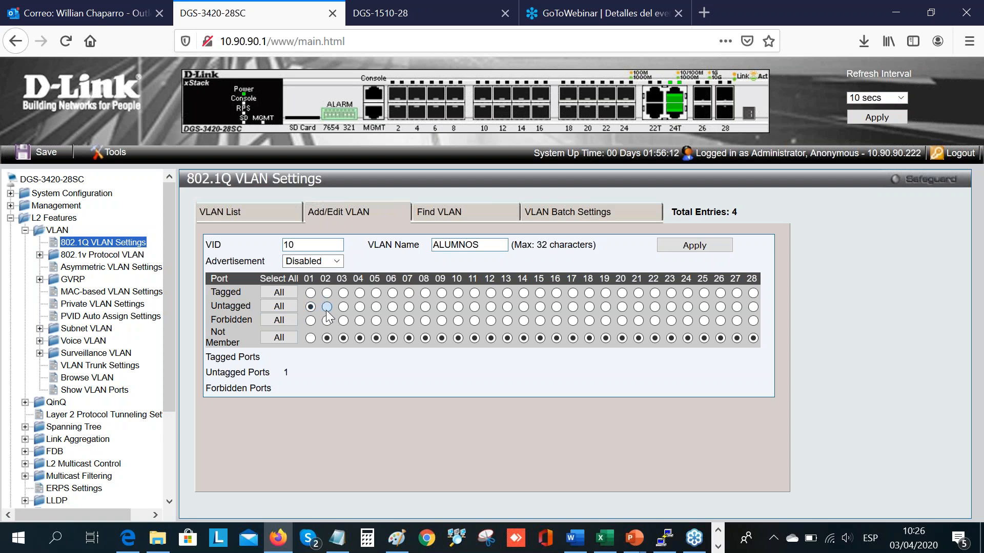
pyautogui.click(344, 307)
pyautogui.click(328, 307)
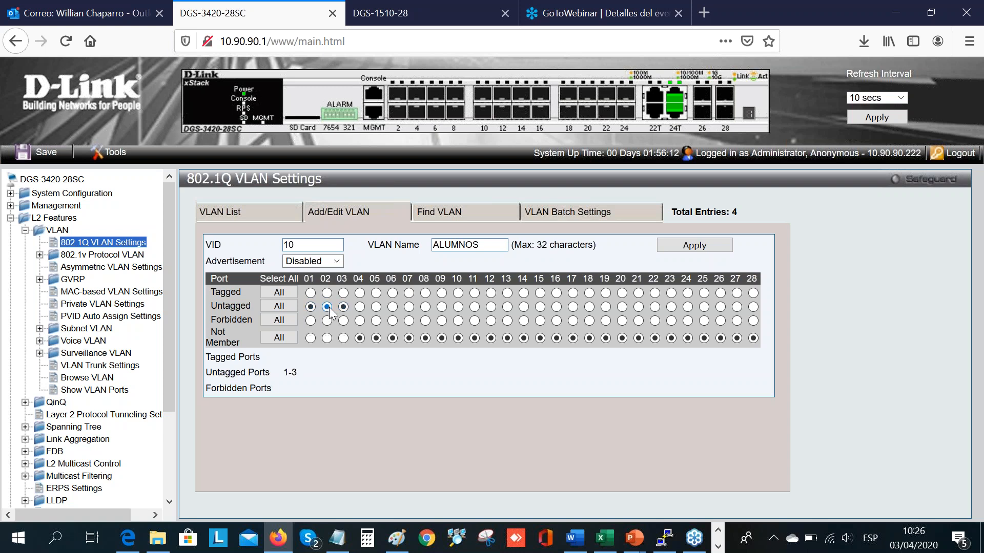
pyautogui.click(360, 307)
pyautogui.click(377, 306)
pyautogui.click(394, 308)
pyautogui.click(406, 308)
pyautogui.click(424, 308)
pyautogui.click(695, 246)
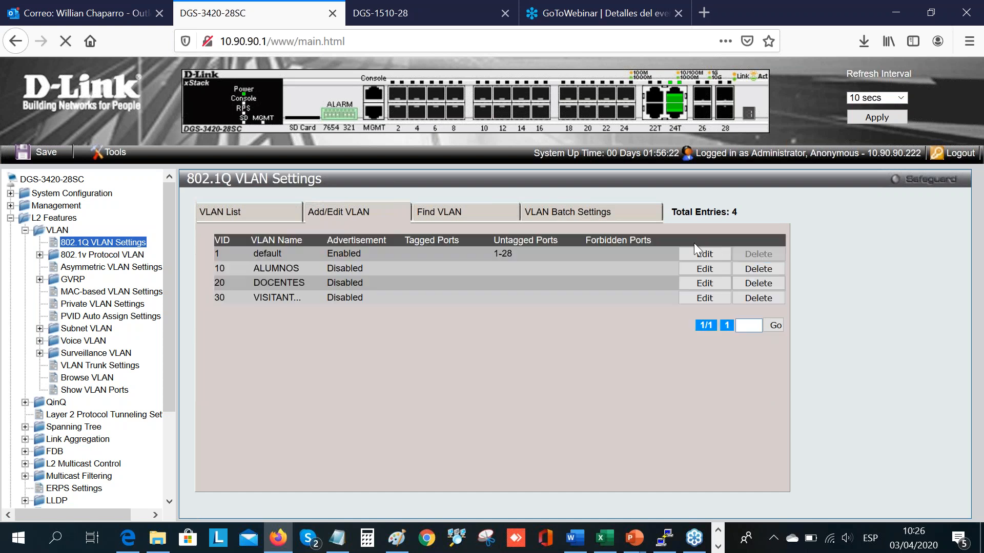
pyautogui.click(550, 267)
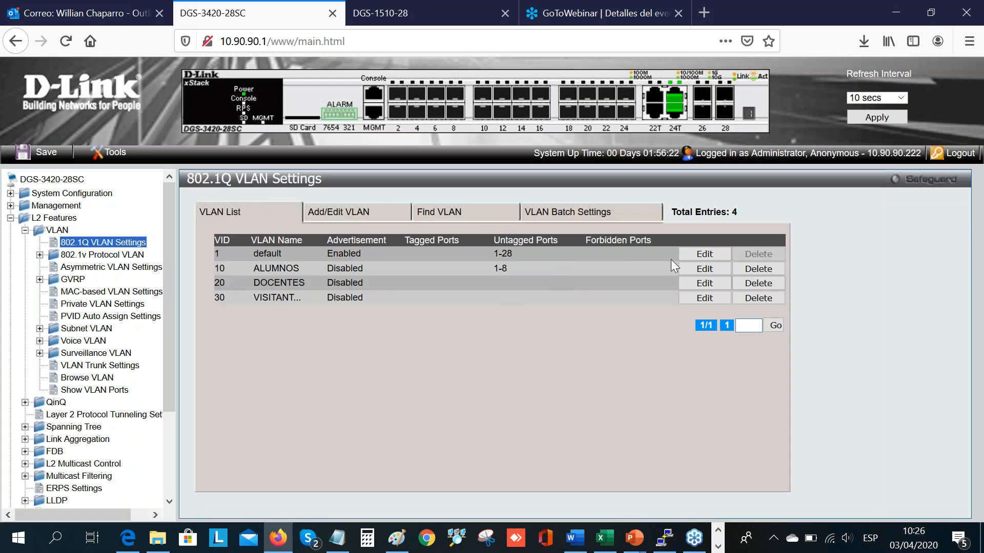
# Step: Edit default VLAN 1 so only ports 22 to 28 are untagged and ports 1 to 21 are not members, and apply
pyautogui.click(705, 254)
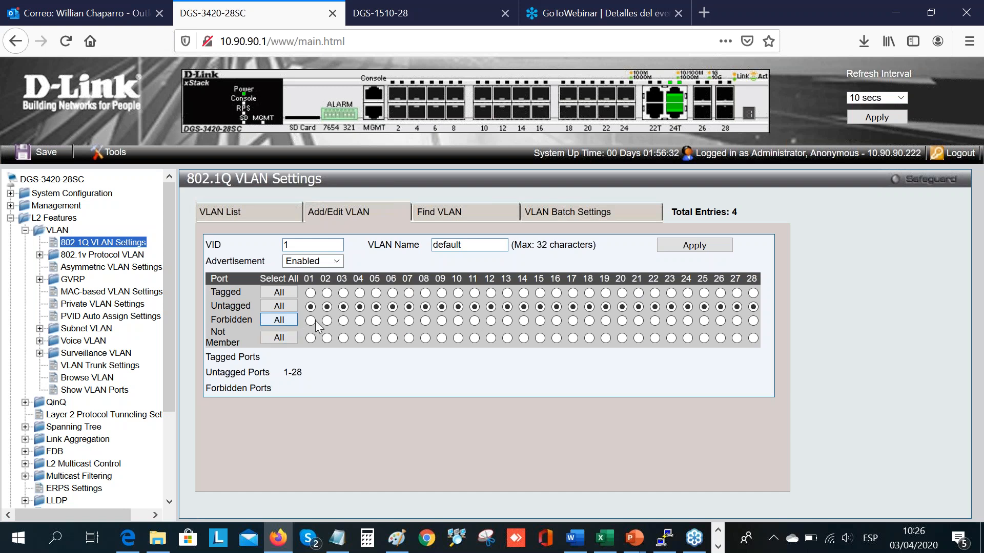
pyautogui.click(310, 338)
pyautogui.click(327, 340)
pyautogui.click(280, 337)
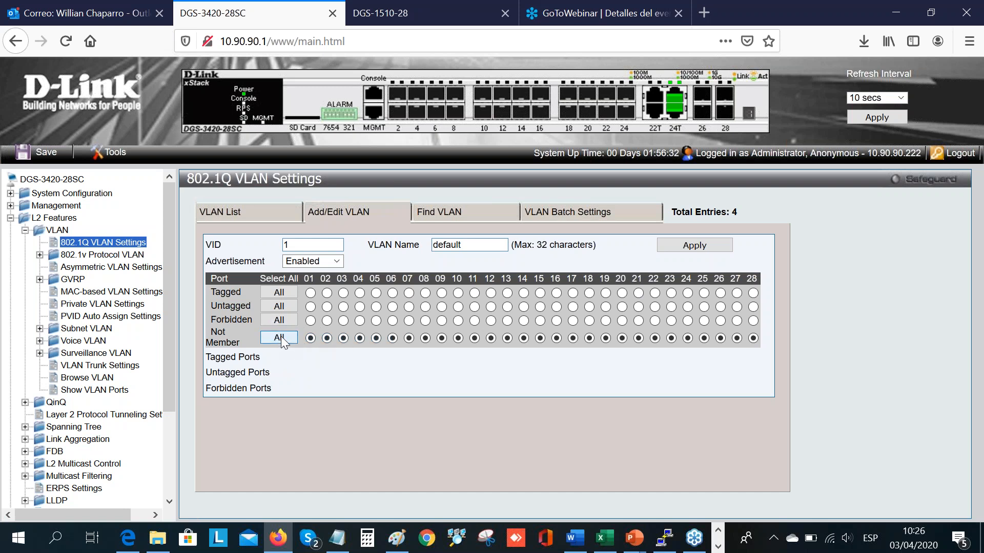
pyautogui.click(687, 321)
pyautogui.click(656, 306)
pyautogui.click(671, 306)
pyautogui.click(687, 307)
pyautogui.click(703, 306)
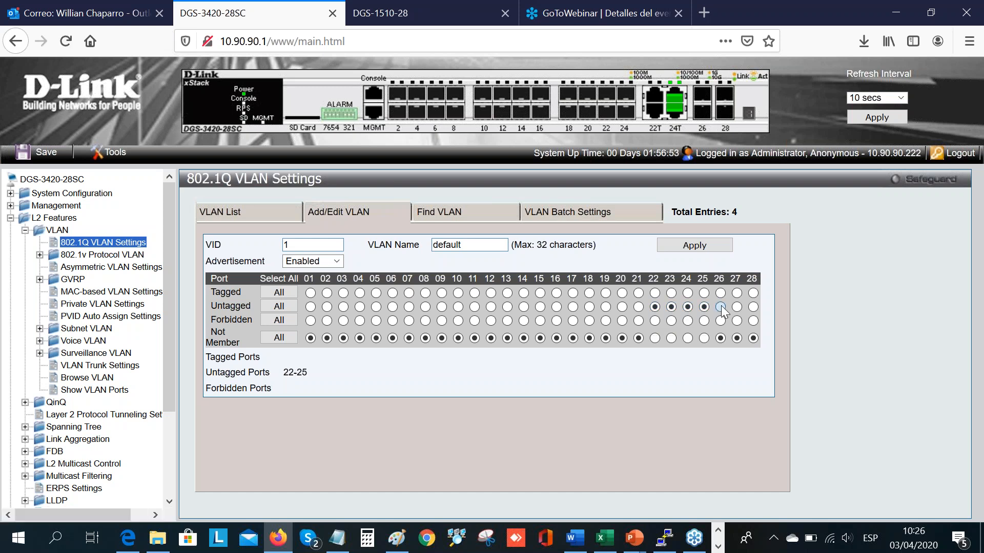
pyautogui.click(752, 306)
pyautogui.click(724, 246)
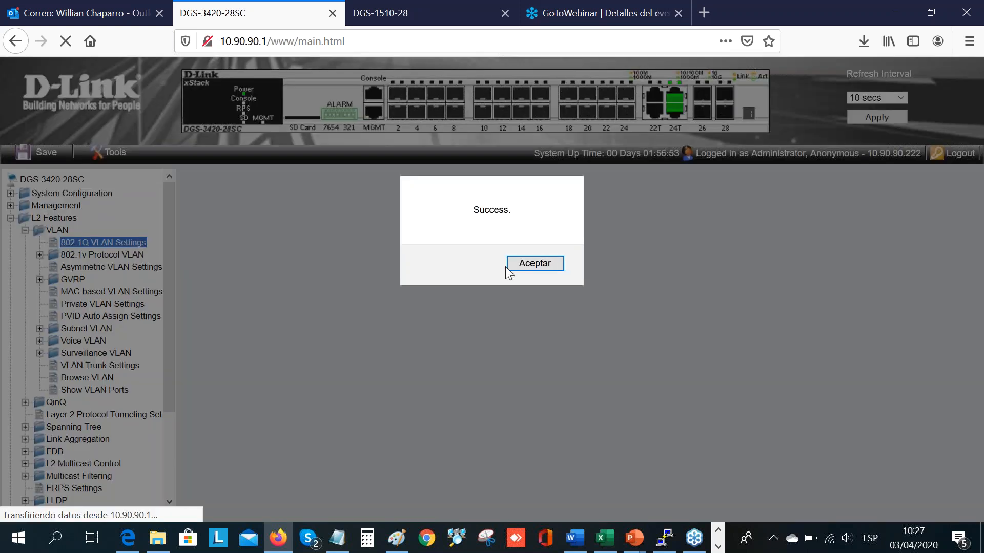
pyautogui.click(525, 263)
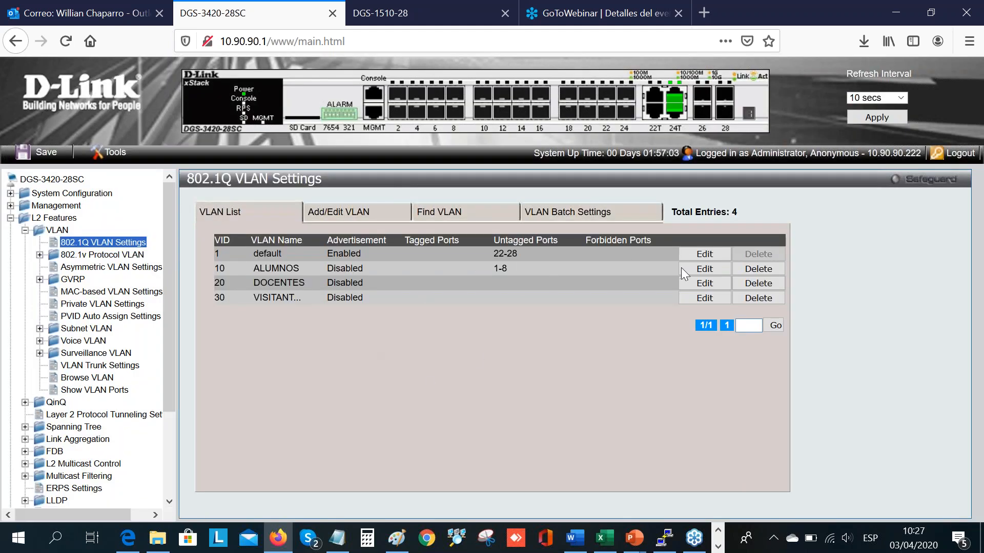
# Step: Set ports 9 to 16 as untagged members of VLAN 20 (DOCENTES) and apply the change
pyautogui.click(709, 282)
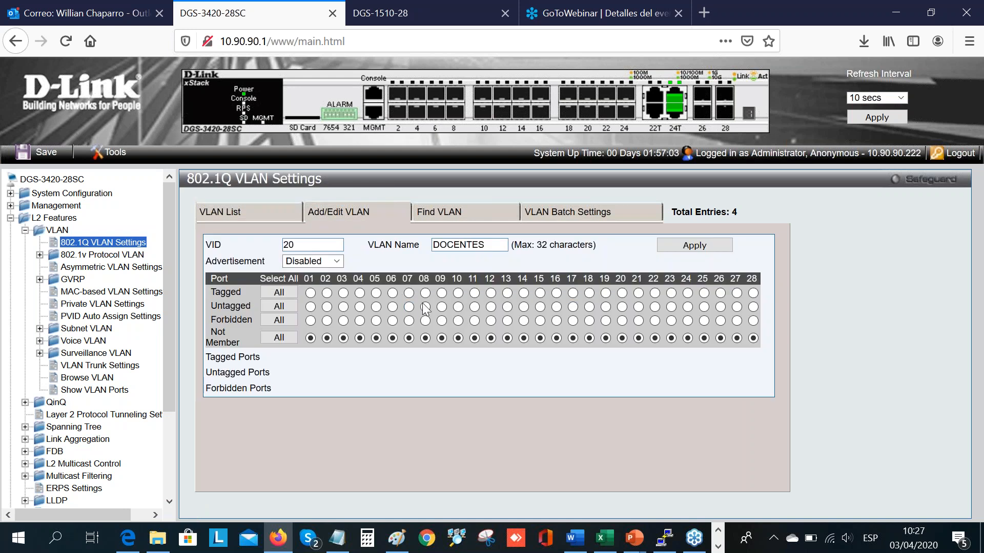
pyautogui.click(442, 306)
pyautogui.click(458, 306)
pyautogui.click(475, 307)
pyautogui.click(491, 307)
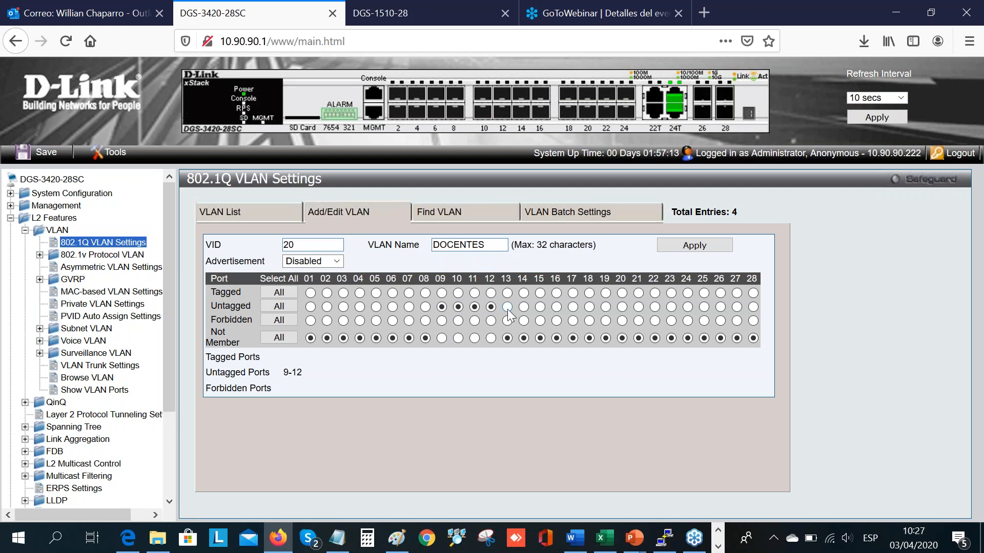
pyautogui.click(508, 307)
pyautogui.click(524, 306)
pyautogui.click(540, 307)
pyautogui.click(556, 307)
pyautogui.click(699, 246)
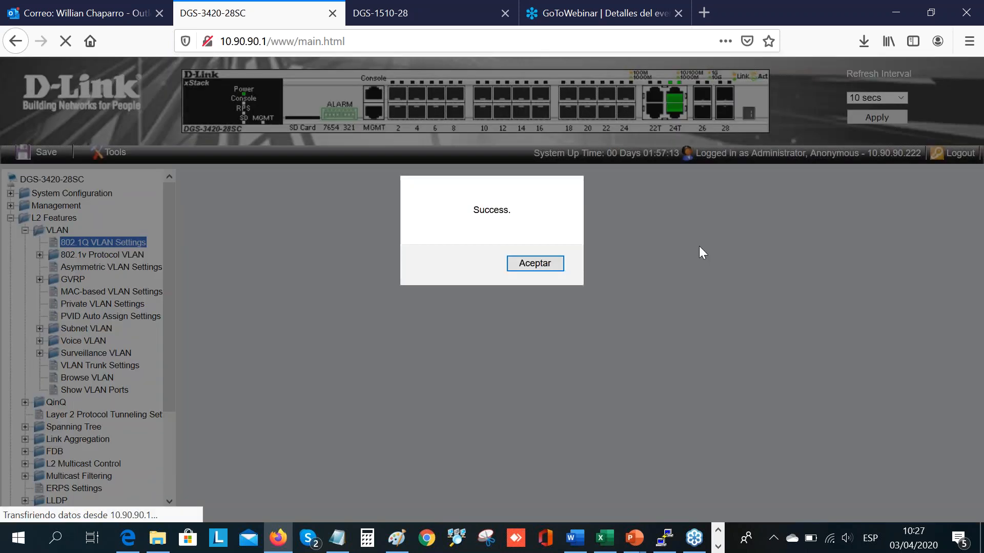
pyautogui.click(549, 259)
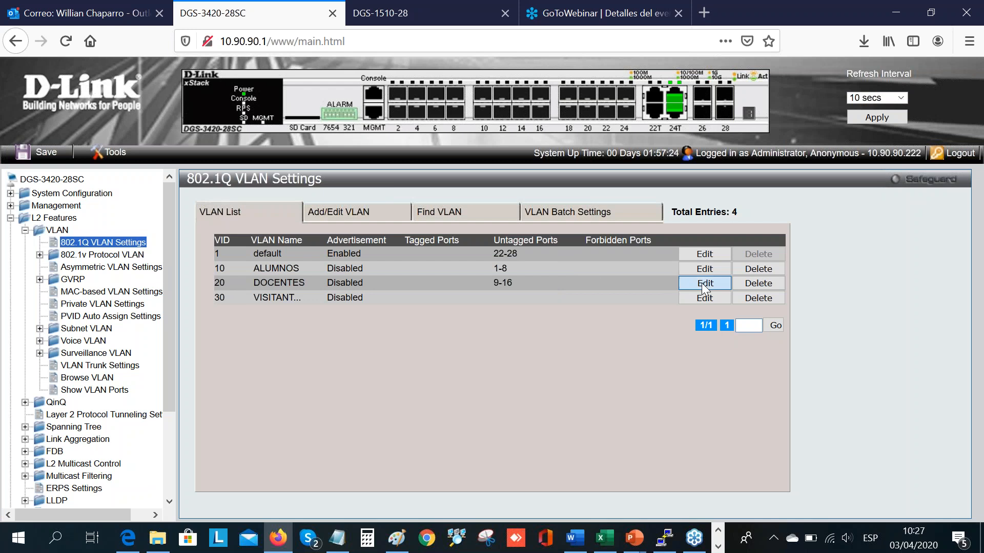
pyautogui.click(703, 283)
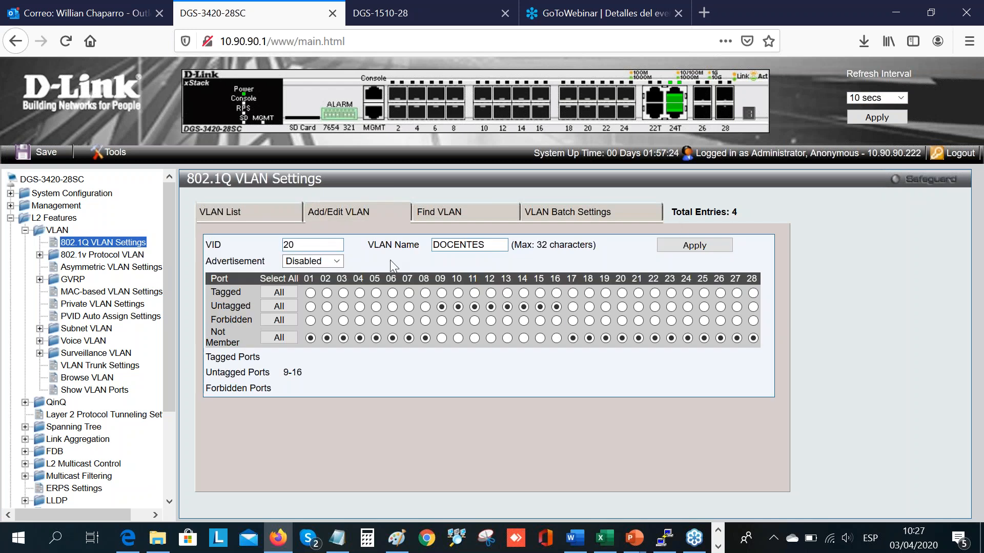
pyautogui.click(236, 210)
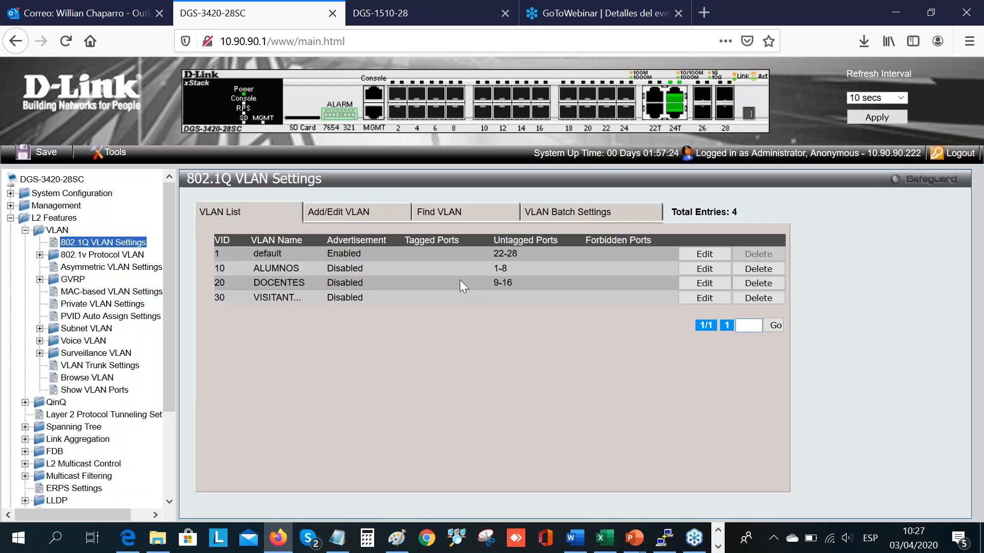
# Step: Set ports 17 to 21 as untagged members of VLAN 30 (VISITANTES) and apply the change
pyautogui.click(704, 299)
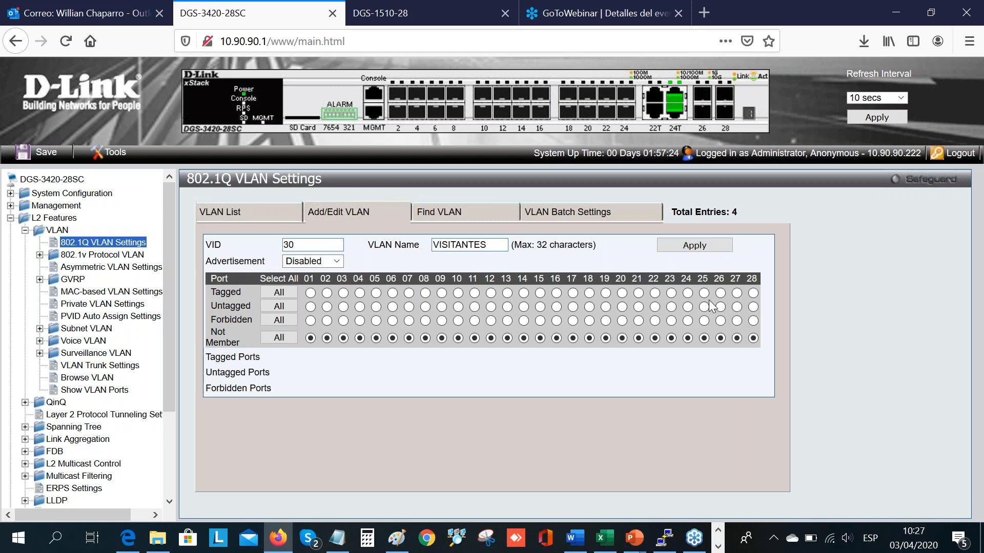
pyautogui.click(573, 306)
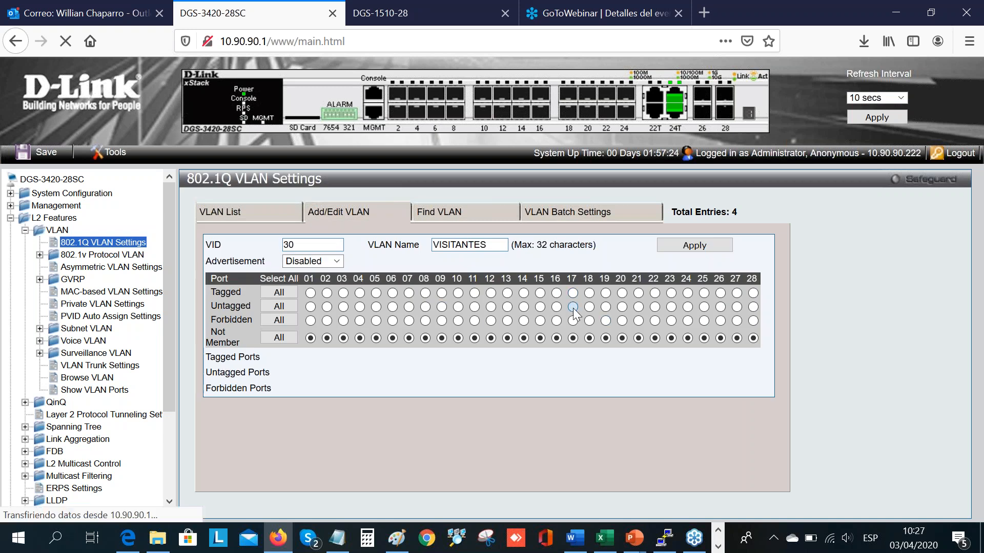
pyautogui.click(589, 306)
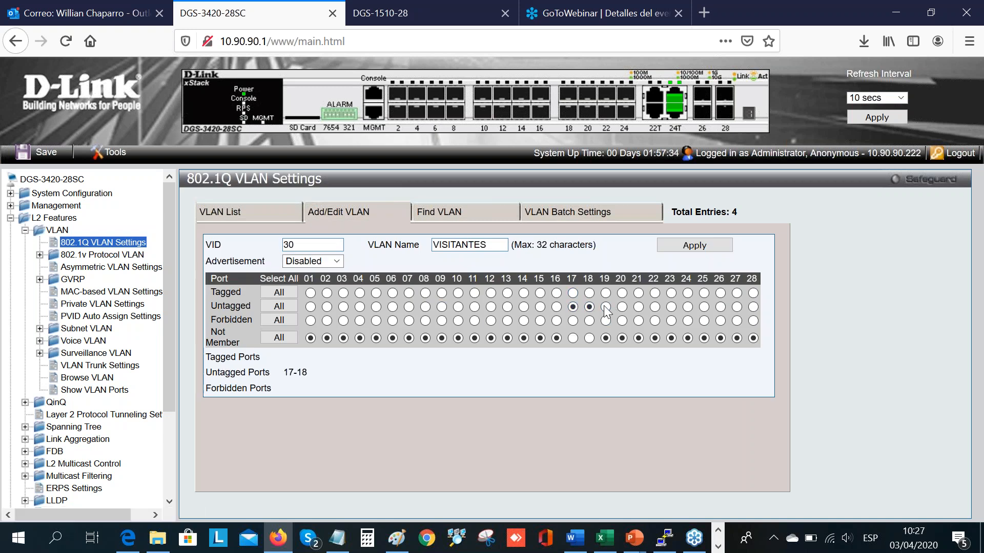
pyautogui.click(605, 307)
pyautogui.click(622, 306)
pyautogui.click(638, 306)
pyautogui.click(693, 249)
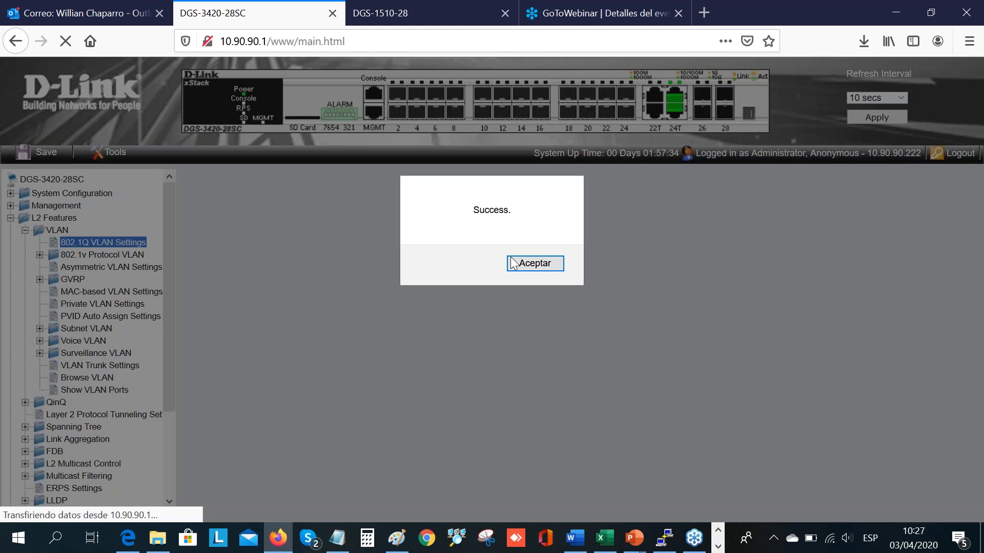
pyautogui.click(527, 262)
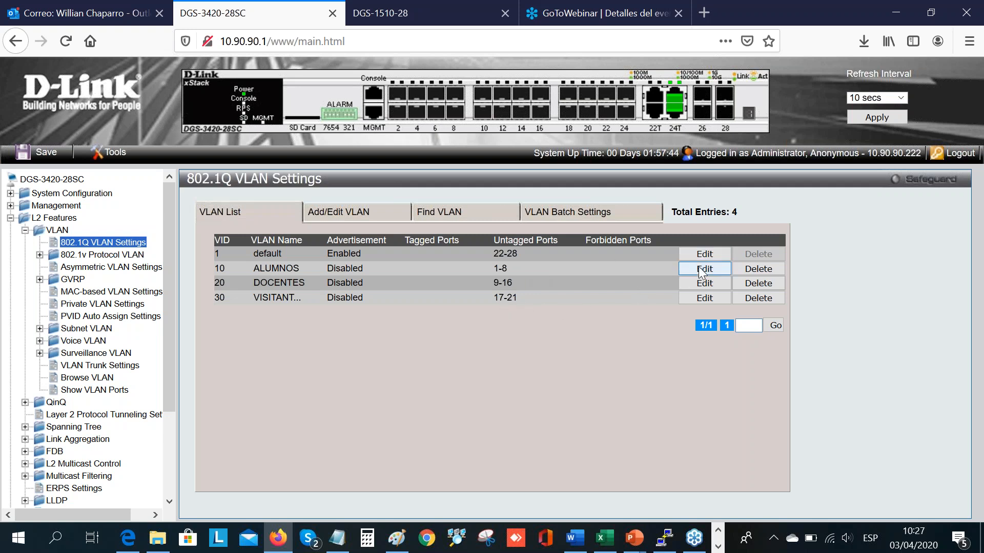
# Step: Add port 23 as a tagged member of VLAN 10 (ALUMNOS), apply it and return to the VLAN list
pyautogui.click(716, 267)
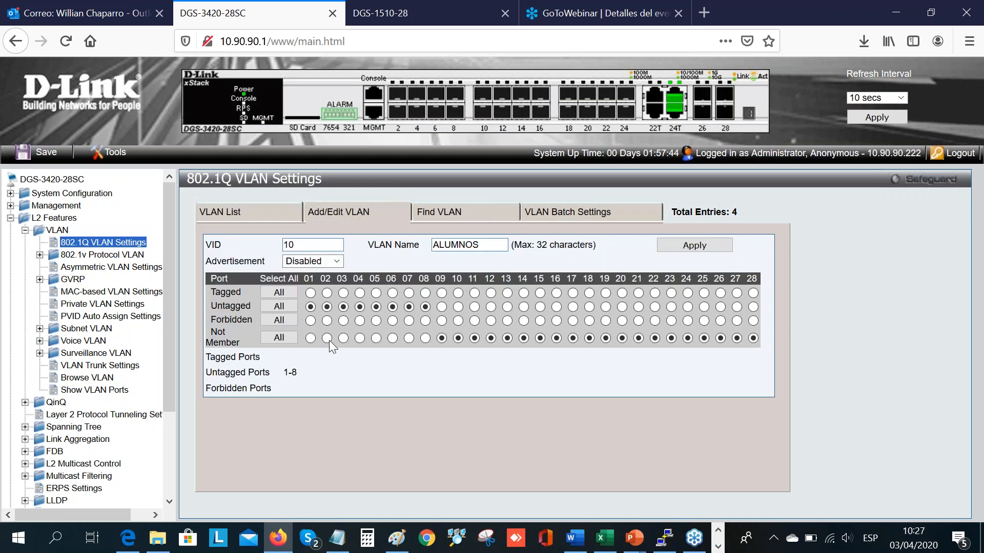
pyautogui.click(669, 293)
pyautogui.click(712, 245)
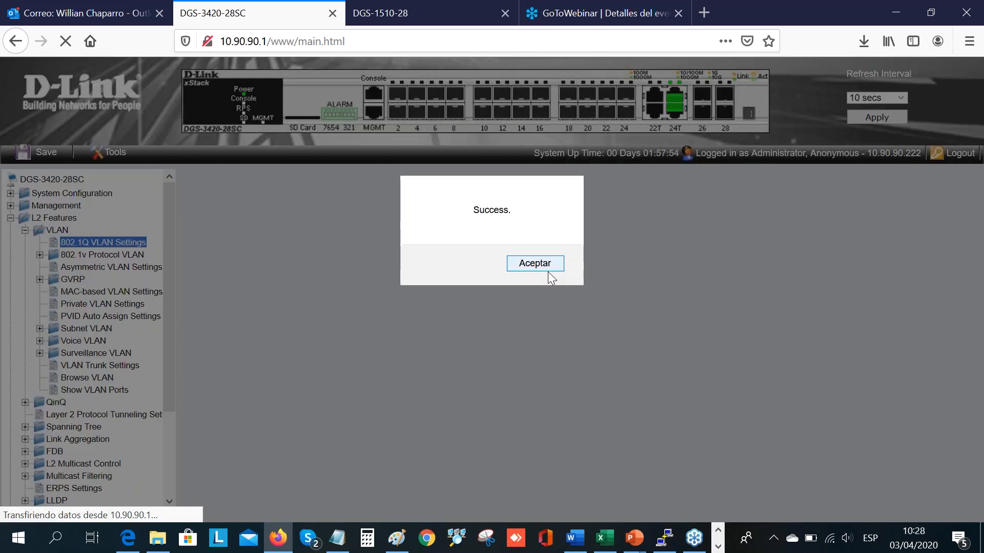
pyautogui.click(552, 268)
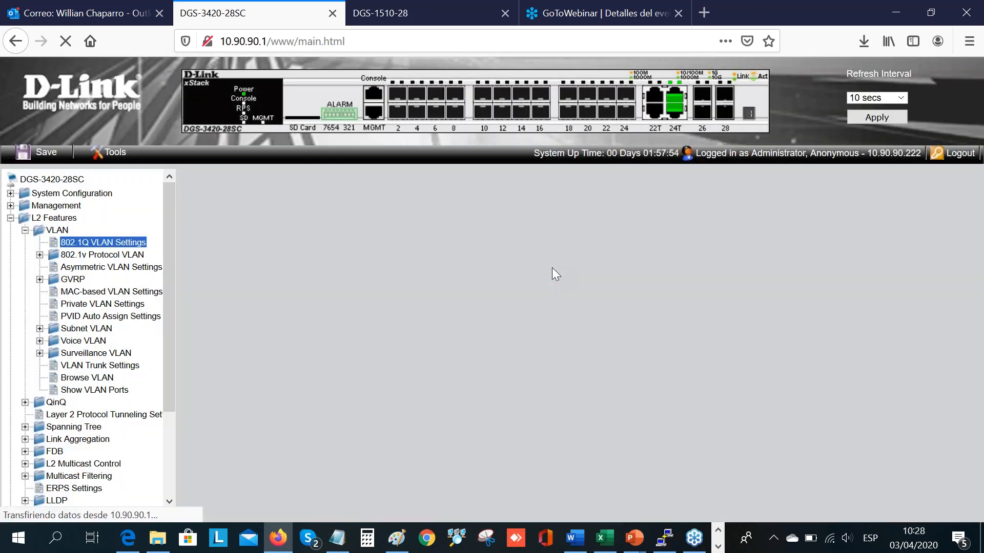
pyautogui.click(698, 270)
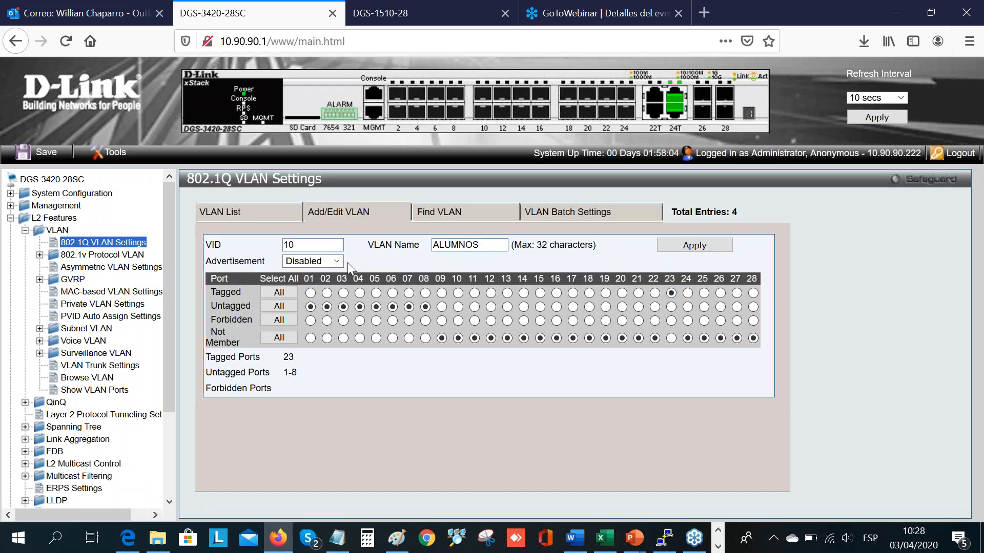
pyautogui.click(269, 211)
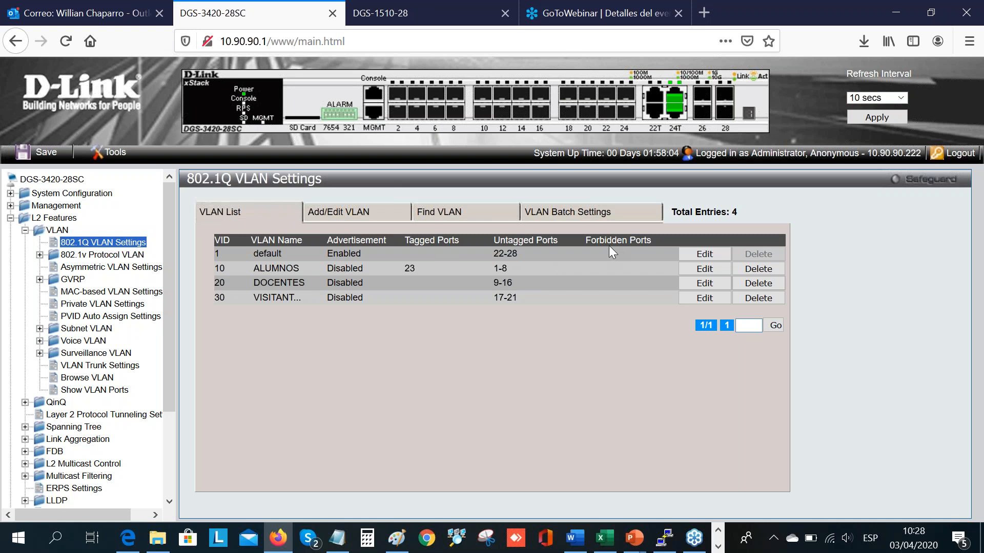
# Step: Add port 23 as a tagged member of VLAN 20 (DOCENTES) and apply the change
pyautogui.click(710, 285)
pyautogui.click(671, 292)
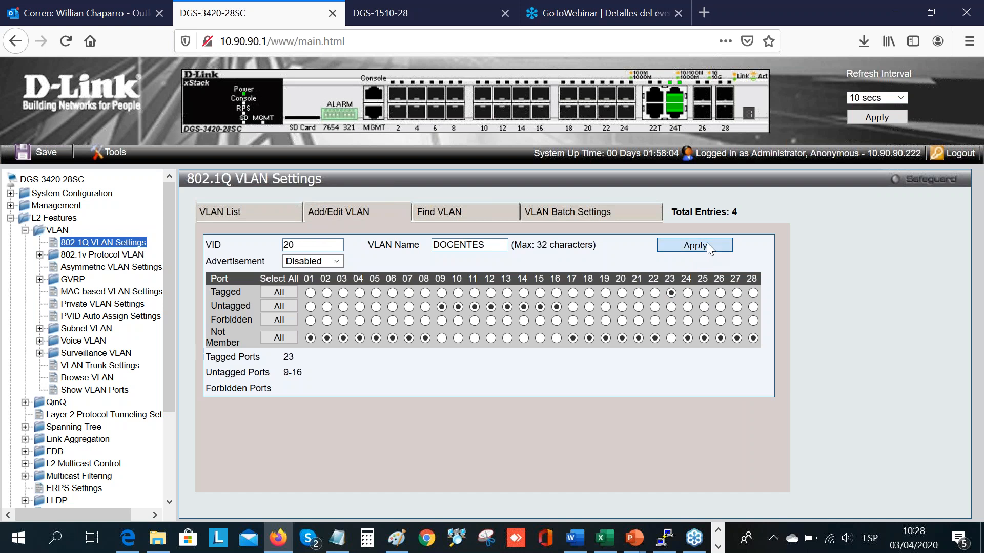
pyautogui.click(707, 243)
pyautogui.click(558, 264)
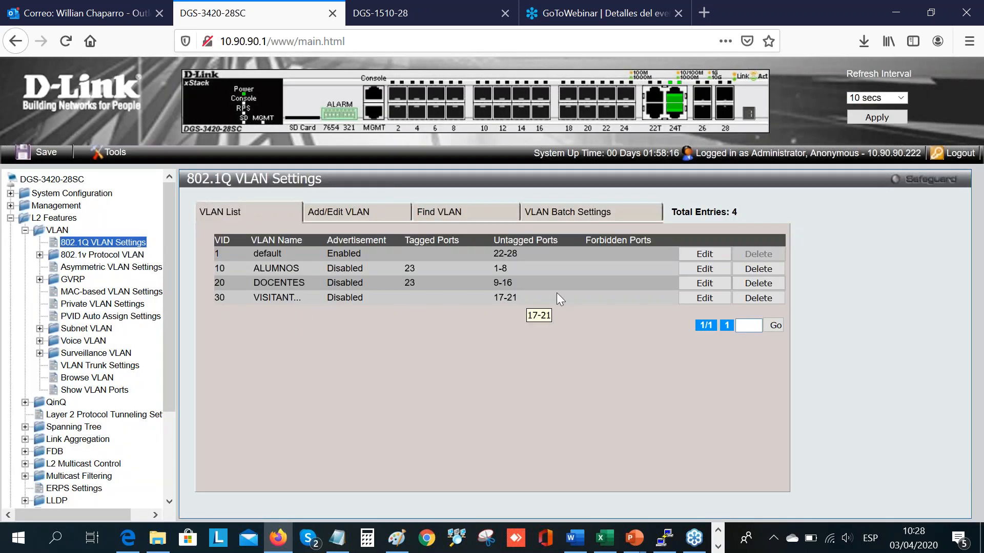
# Step: Add port 23 as a tagged member of VLAN 30 (VISITANTES), apply it and return to the DGS-1510-28 web interface
pyautogui.click(704, 298)
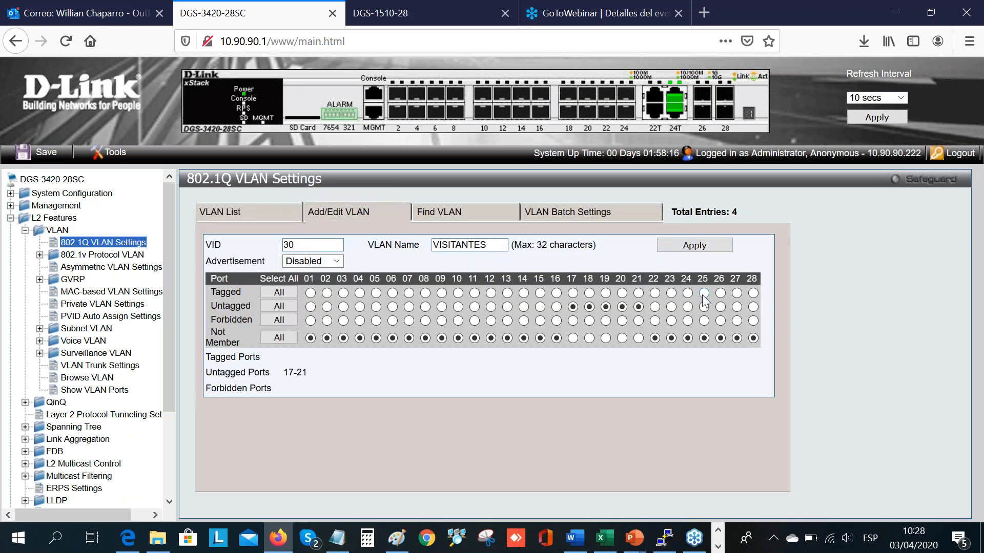
pyautogui.click(672, 295)
pyautogui.click(715, 243)
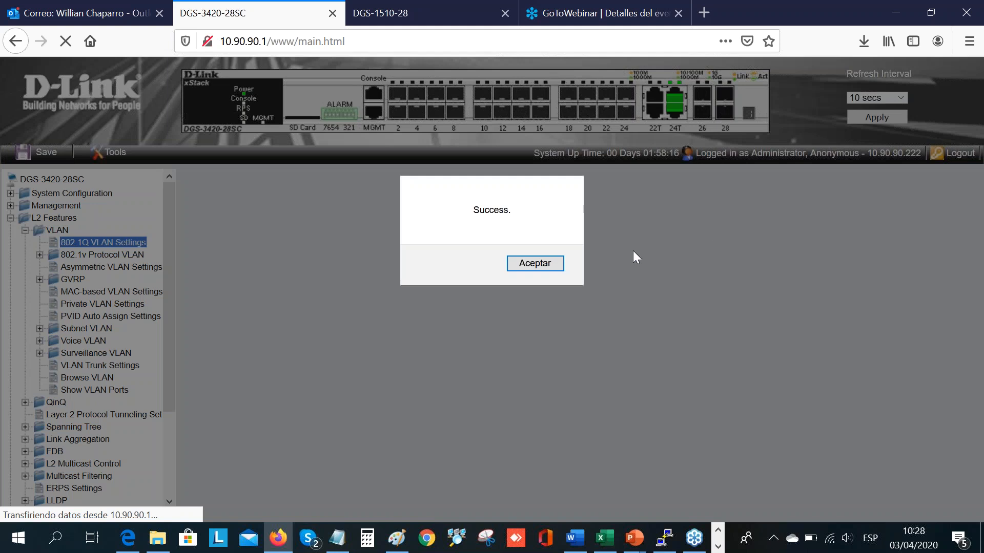
pyautogui.click(556, 266)
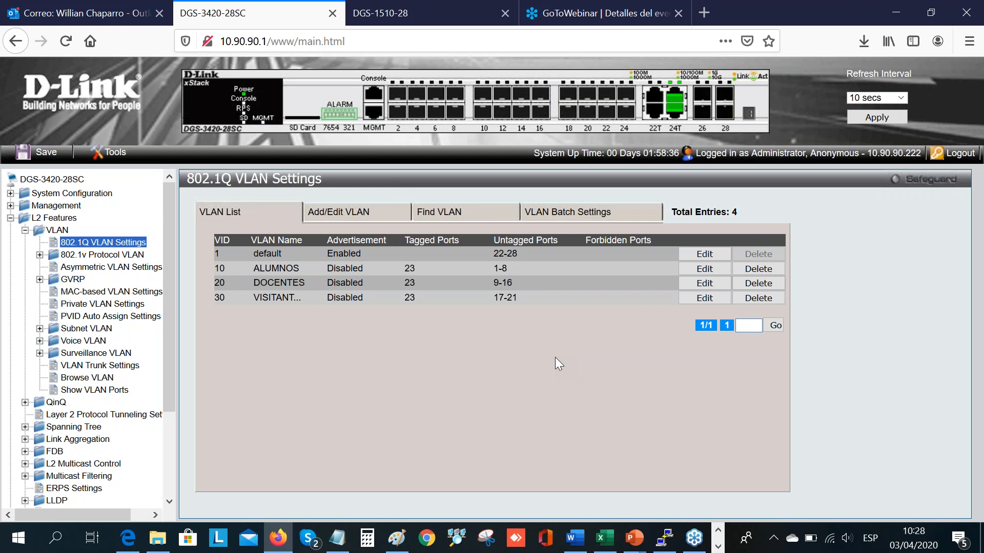
pyautogui.click(441, 10)
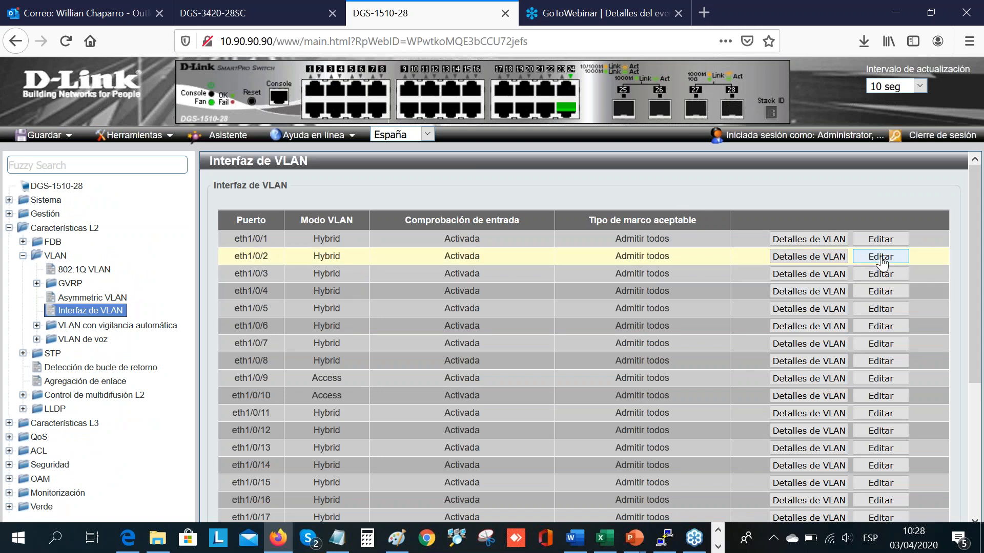
# Step: Edit VLAN interface eth1/0/24 and enter 10,20,30 as the allowed VLAN range in tagged (Marcado) mode
pyautogui.scroll(-1, 981, 441)
pyautogui.scroll(-4, 980, 441)
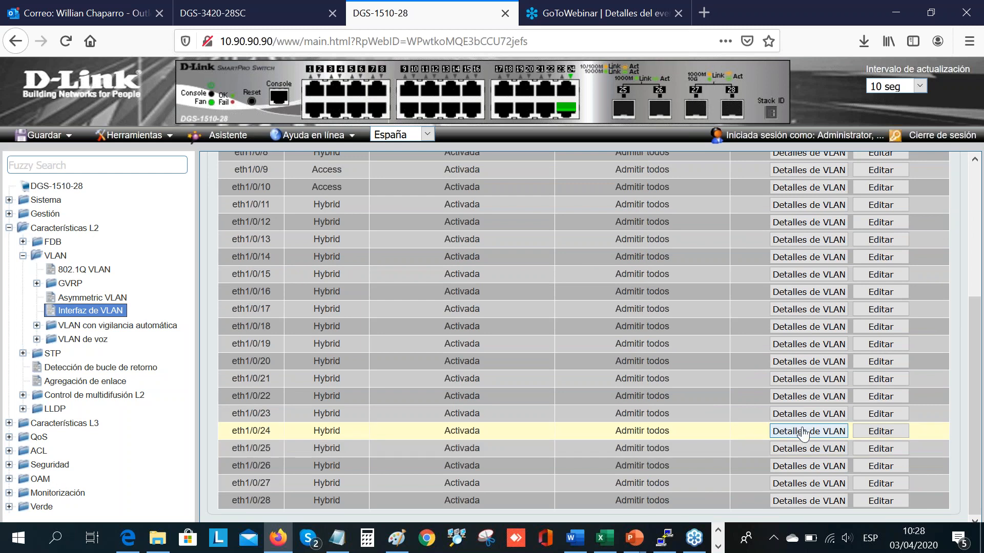
pyautogui.click(900, 438)
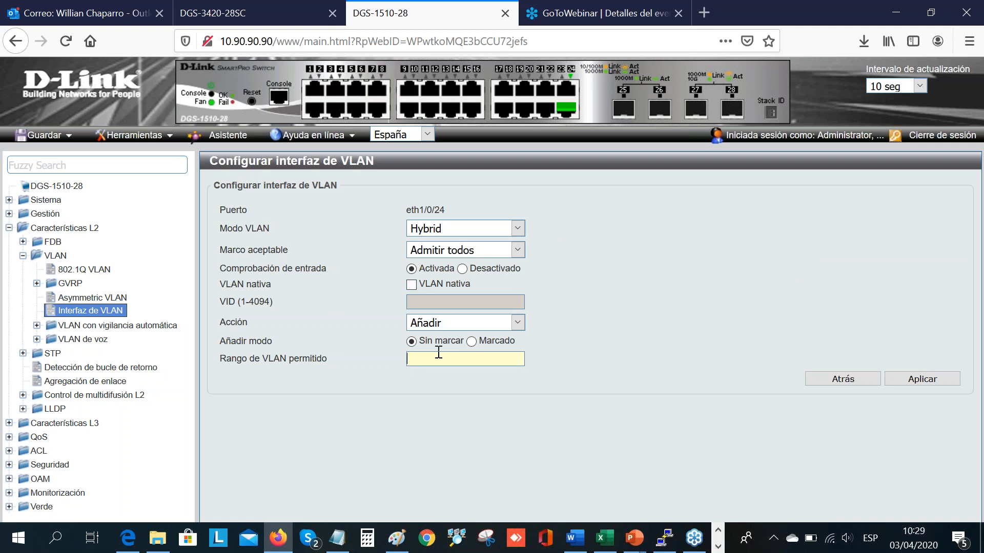
pyautogui.write('10')
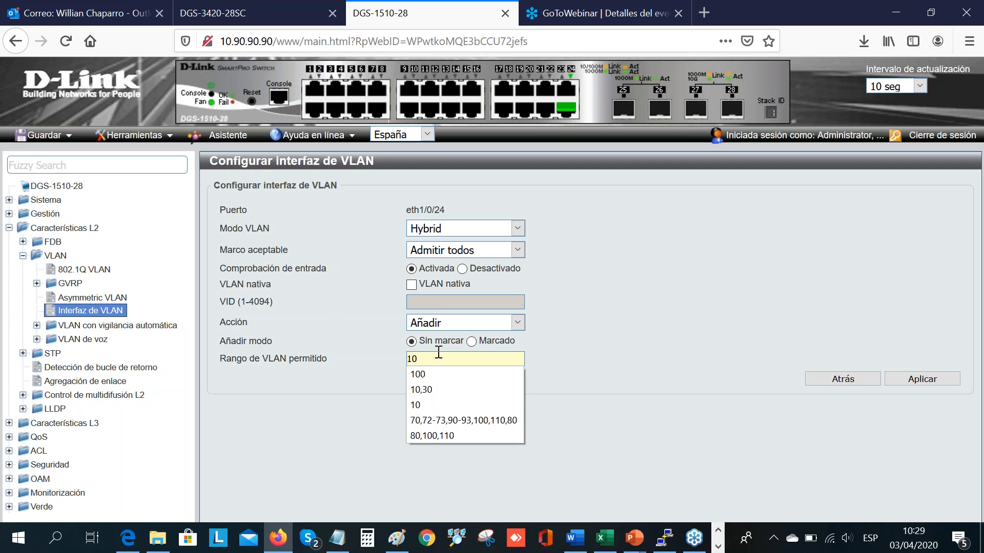
pyautogui.write(',20,30')
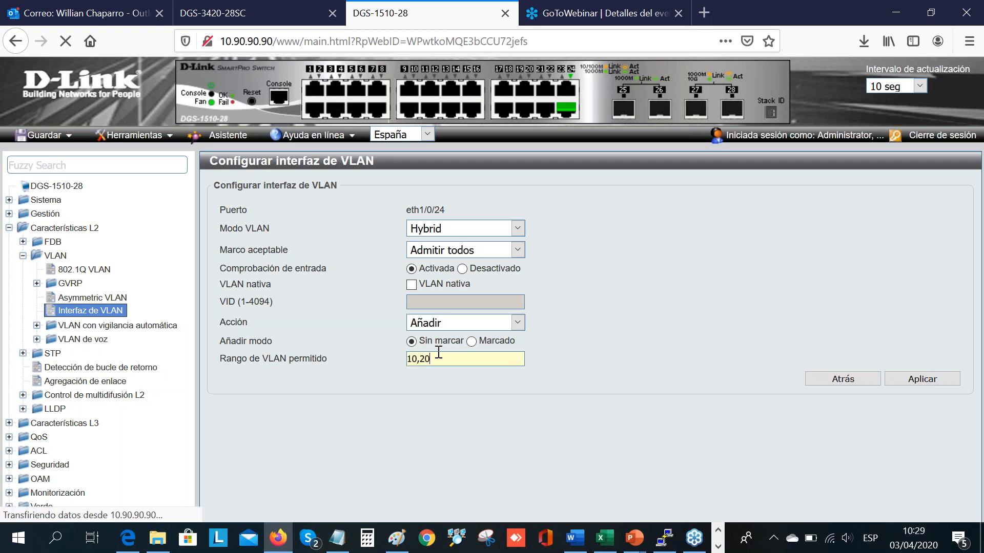
pyautogui.click(471, 341)
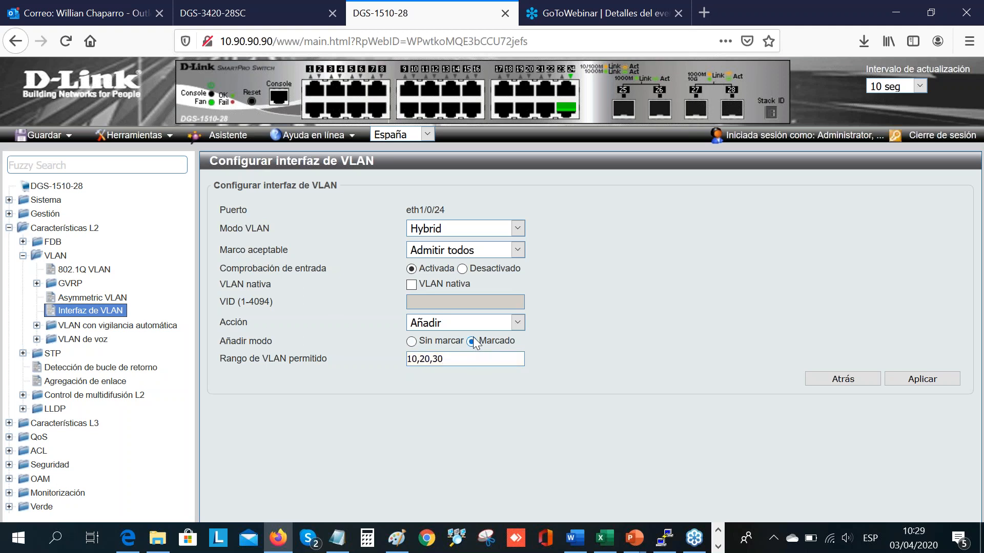
# Step: Enable the native VLAN with VID 1 on eth1/0/24 and apply the interface settings
pyautogui.click(413, 285)
pyautogui.write('1')
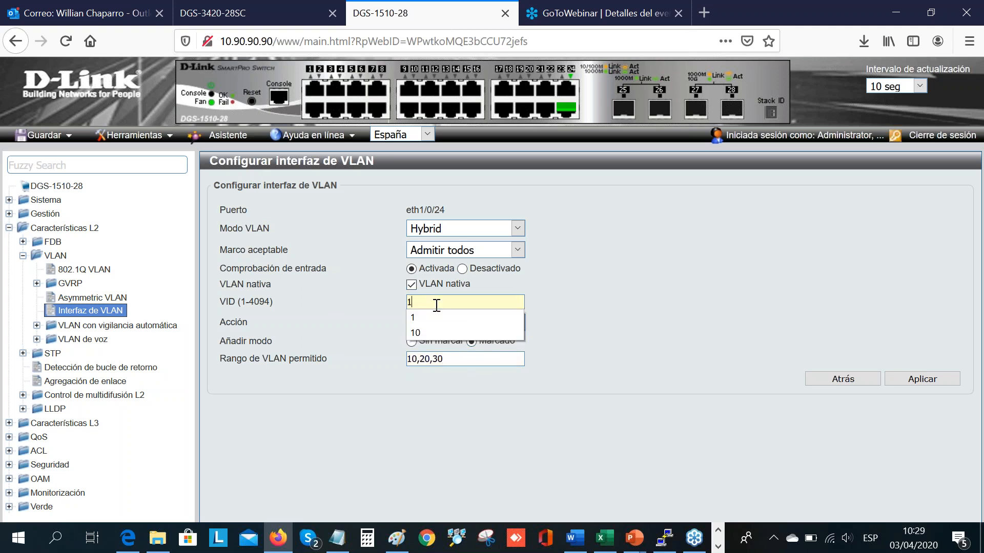
pyautogui.click(433, 319)
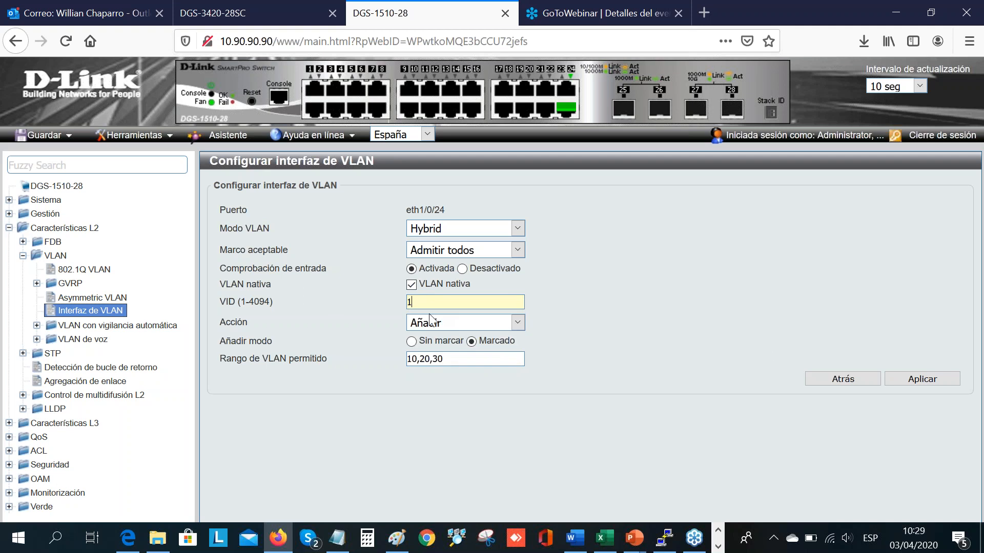
pyautogui.click(905, 384)
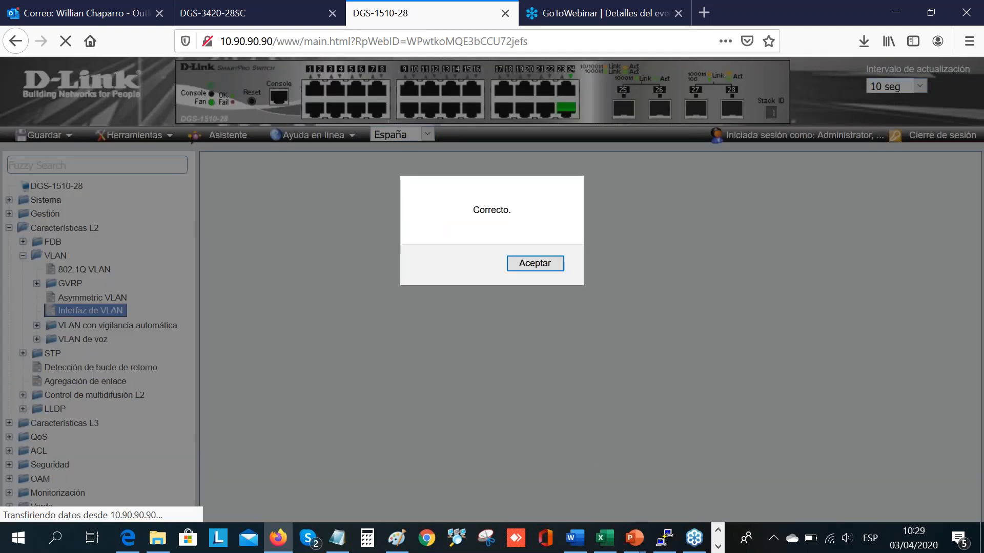
pyautogui.click(535, 263)
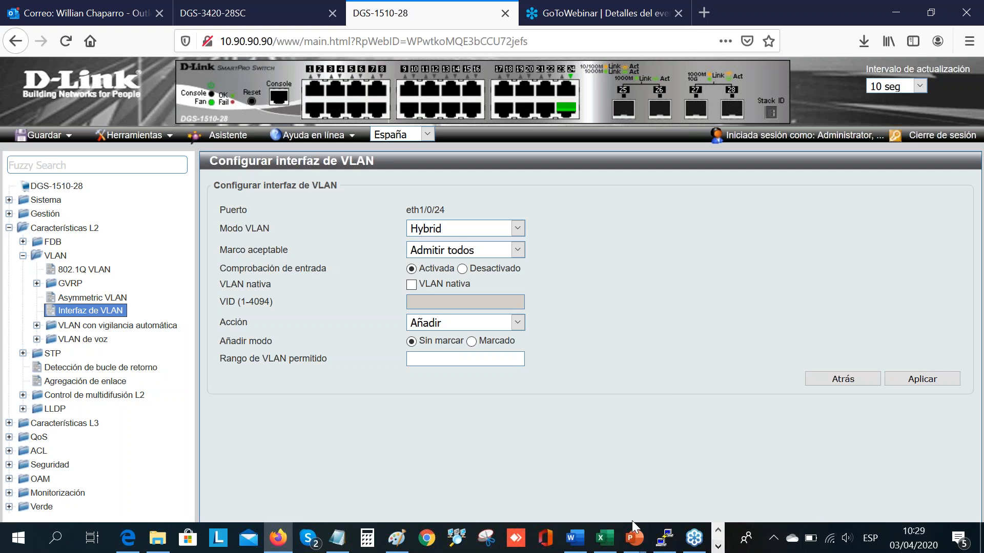
# Step: Check the solution diagram in the PowerPoint VLAN presentation, then return to the DGS-1510-28 VLAN interface list in Firefox
pyautogui.click(639, 547)
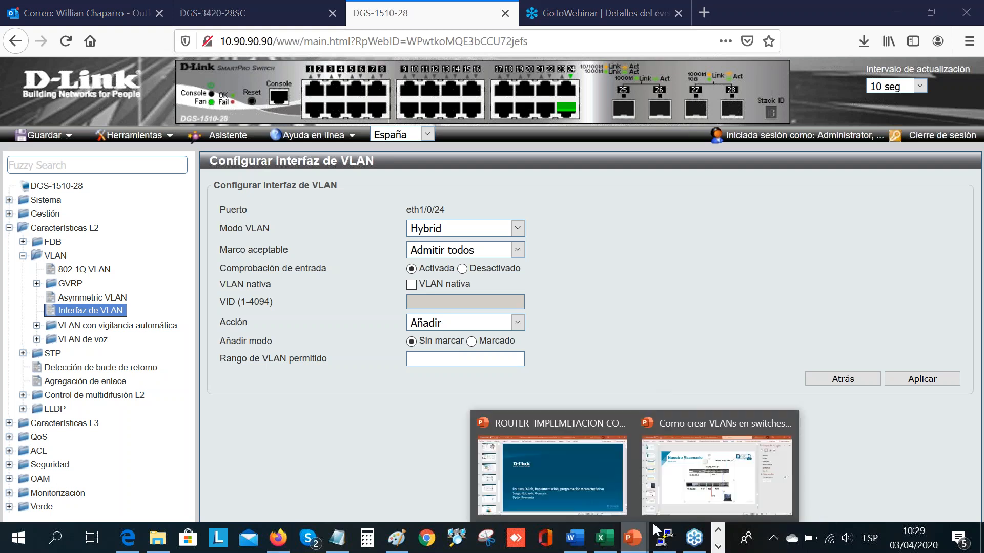
pyautogui.click(712, 496)
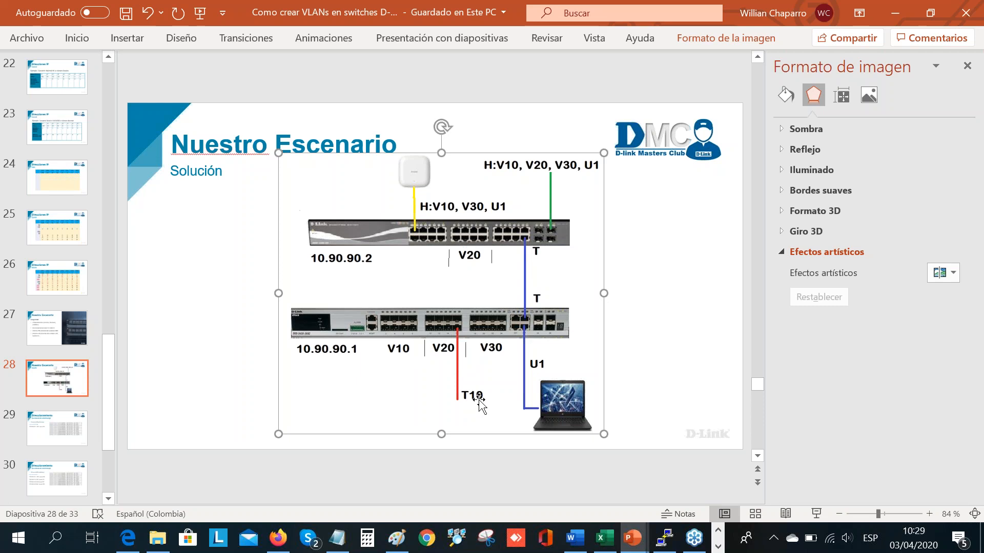
pyautogui.moveTo(279, 537)
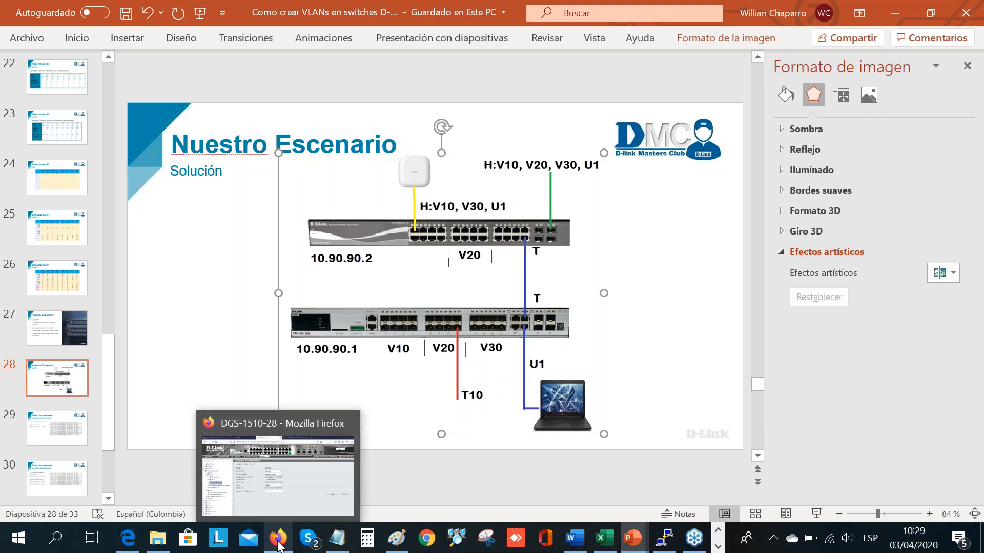
pyautogui.click(292, 499)
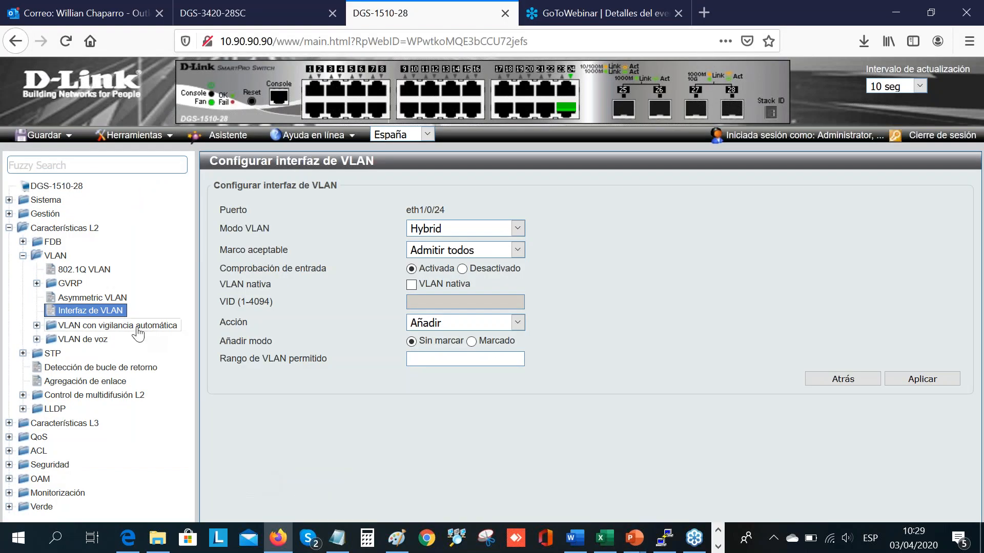
pyautogui.click(112, 315)
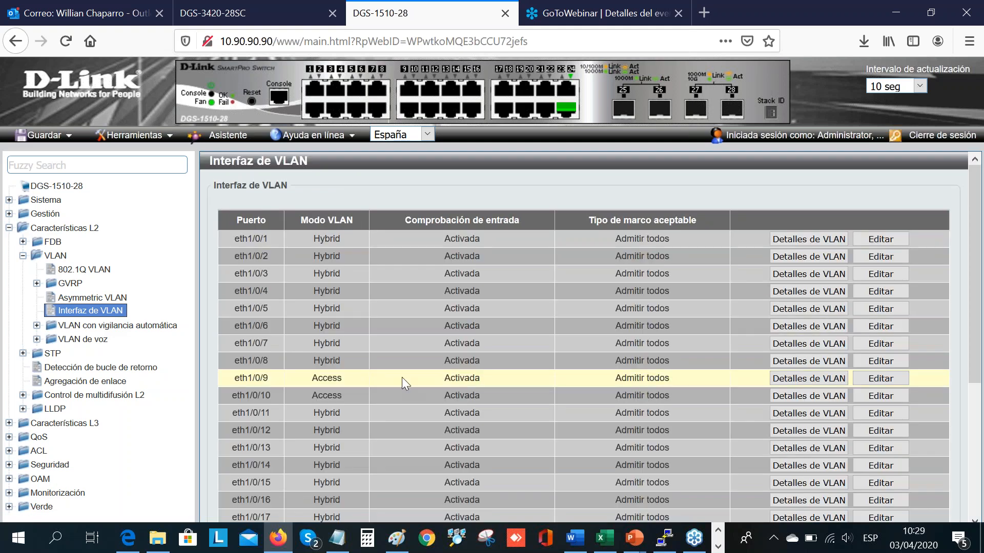
# Step: Switch to the DGS-3420-28SC web interface, add port 16 as a tagged member of VLAN 10 (ALUMNOS) and apply it
pyautogui.click(246, 12)
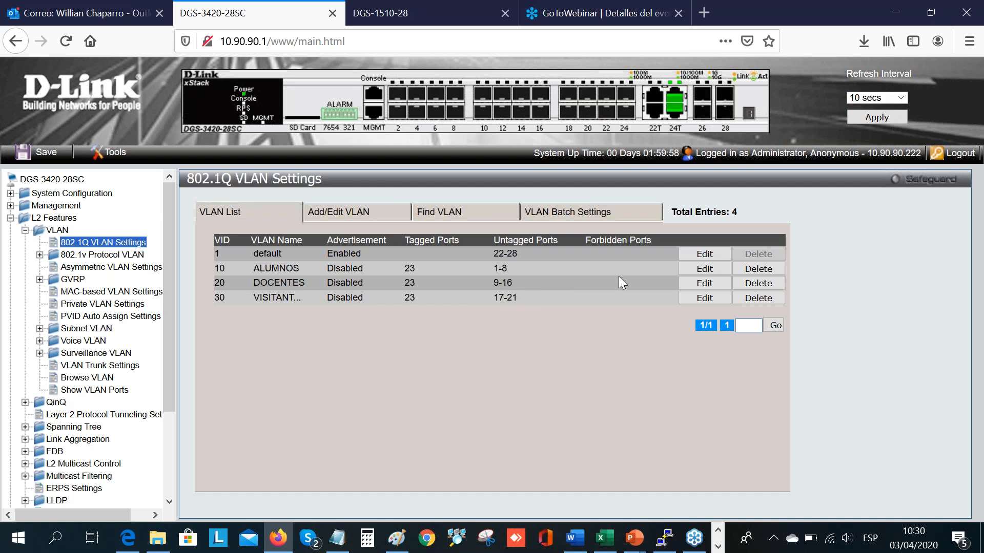
pyautogui.click(699, 270)
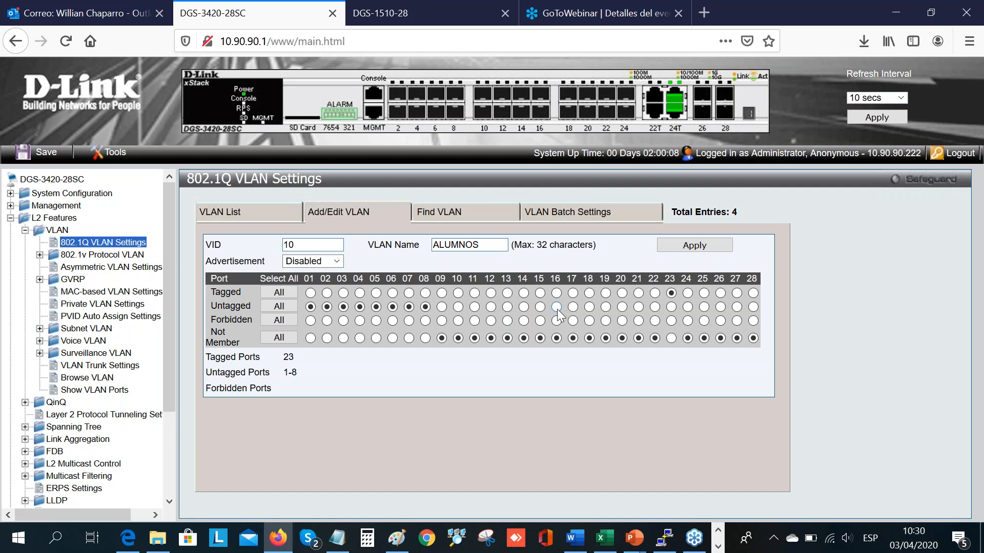
pyautogui.click(556, 292)
pyautogui.click(706, 241)
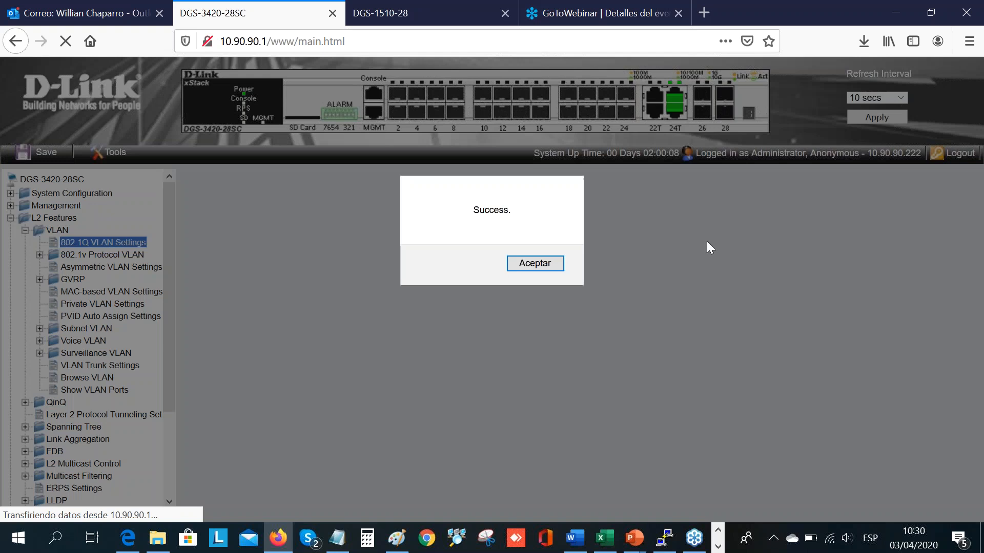
pyautogui.click(549, 266)
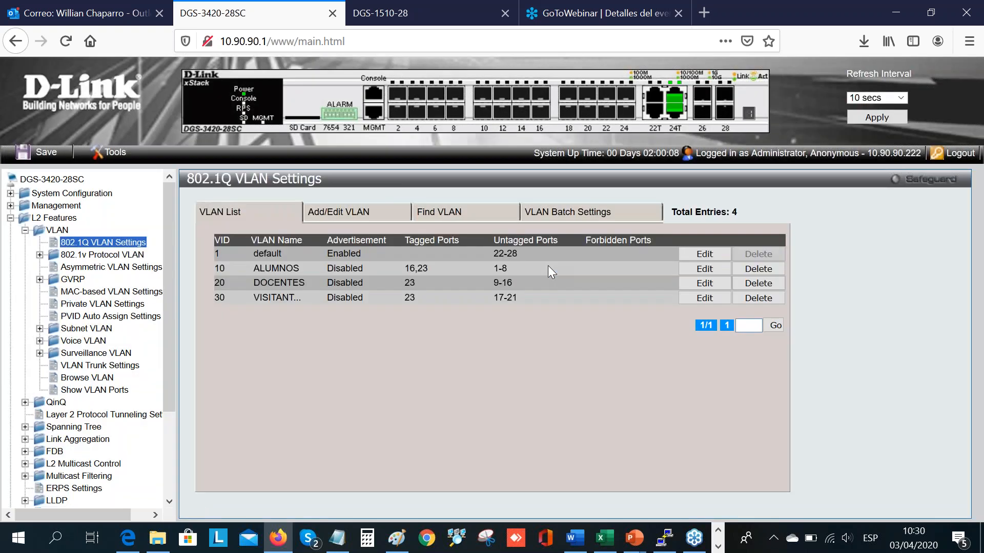
# Step: Set port 23 as not a member of VLAN 20 (DOCENTES) and apply the change
pyautogui.click(711, 284)
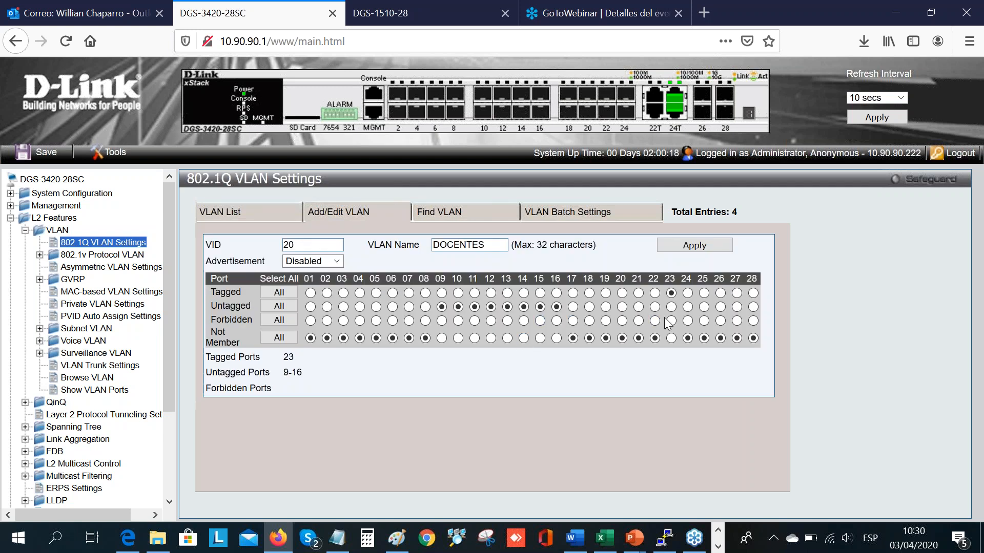
pyautogui.click(671, 338)
pyautogui.click(711, 242)
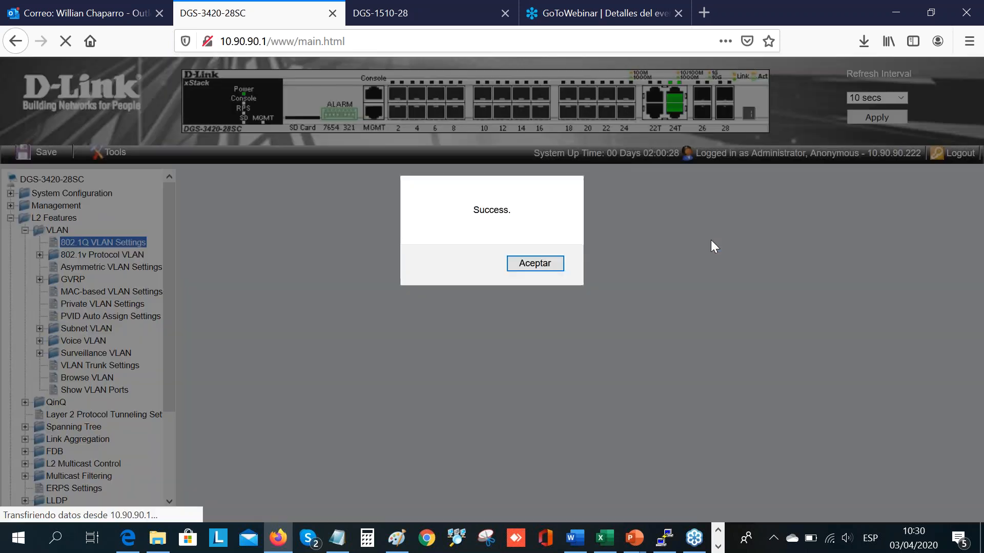
pyautogui.click(552, 266)
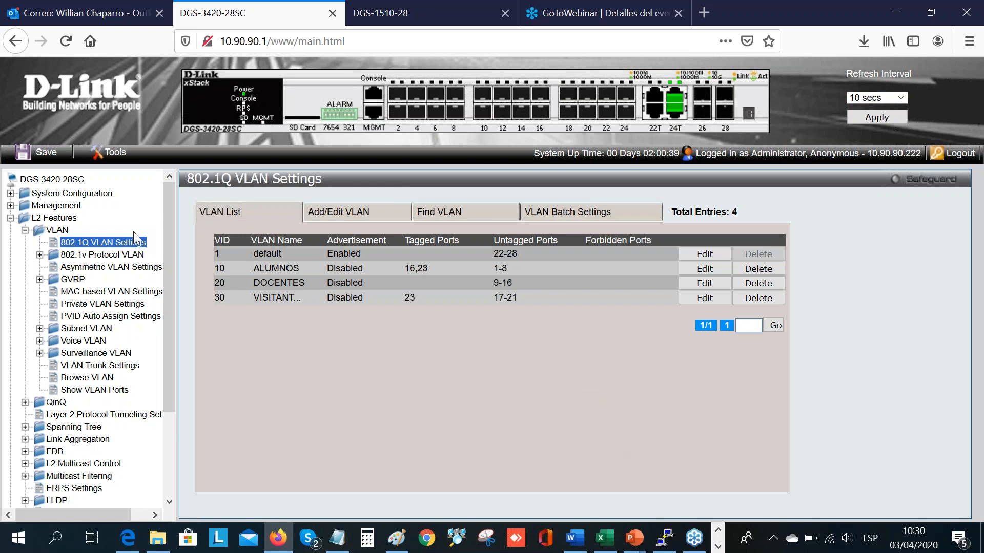
# Step: Save the DGS-3420-28SC configuration and log using the type All
pyautogui.click(43, 155)
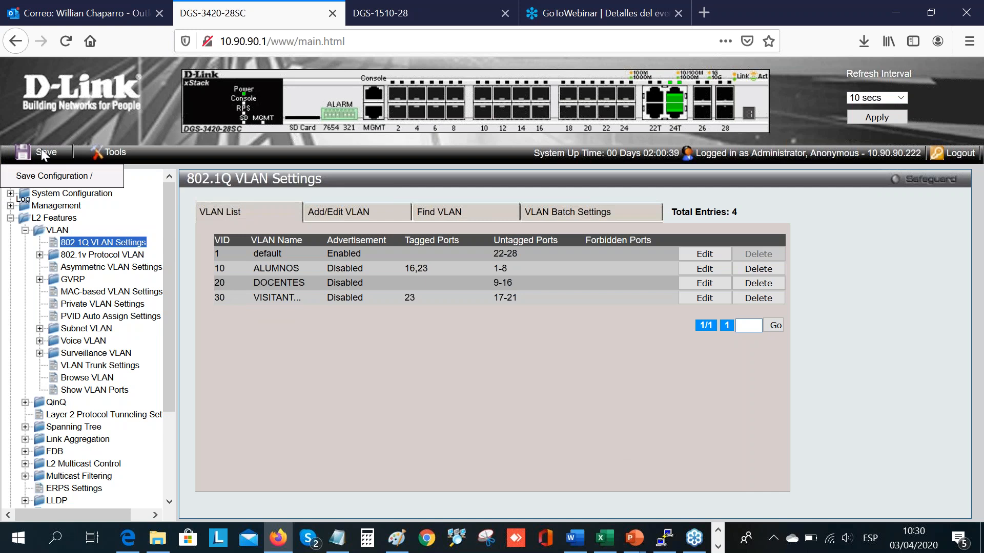
pyautogui.click(61, 186)
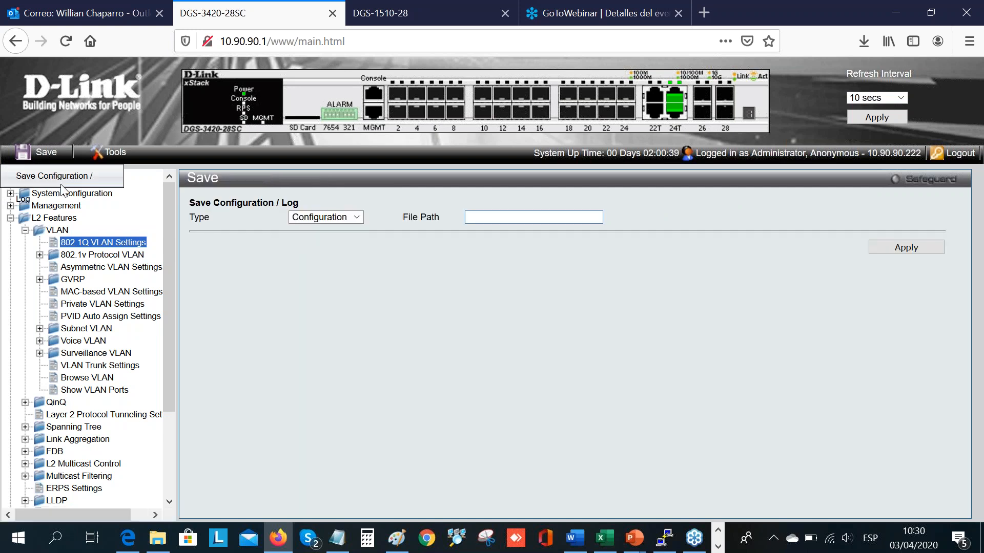
pyautogui.click(357, 218)
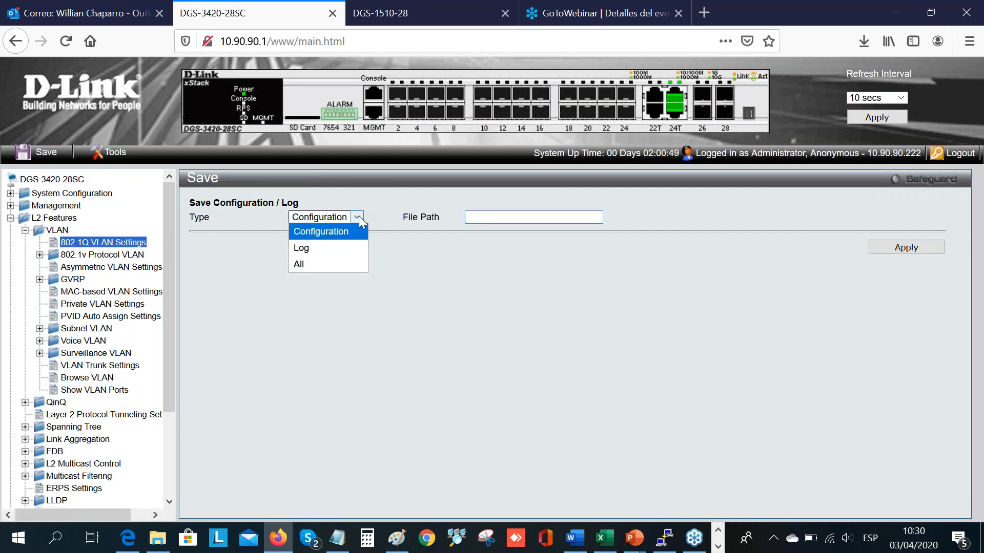
pyautogui.click(328, 263)
pyautogui.click(911, 246)
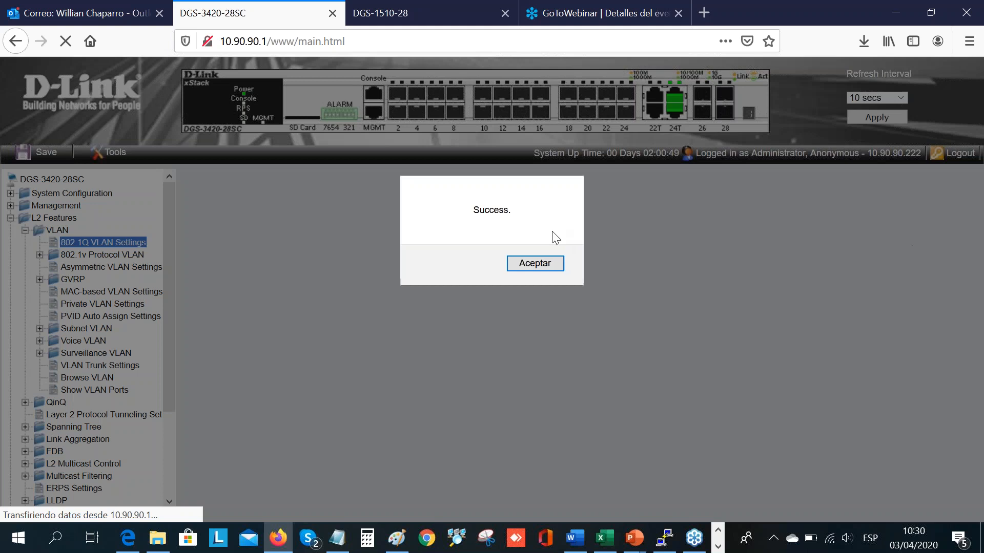
pyautogui.click(537, 265)
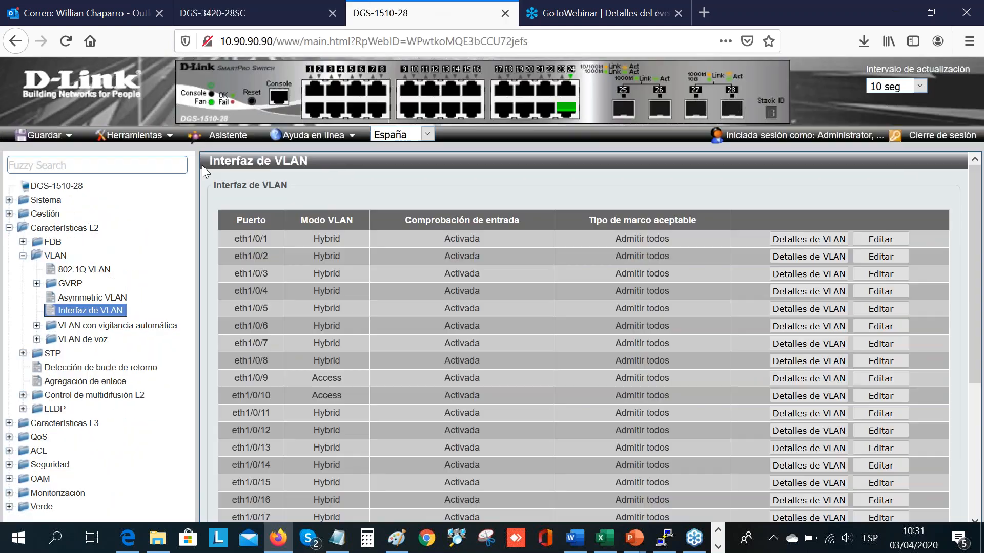
# Step: Switch to the DGS-1510-28 web interface and save its configuration with the default file path
pyautogui.click(425, 11)
pyautogui.click(41, 137)
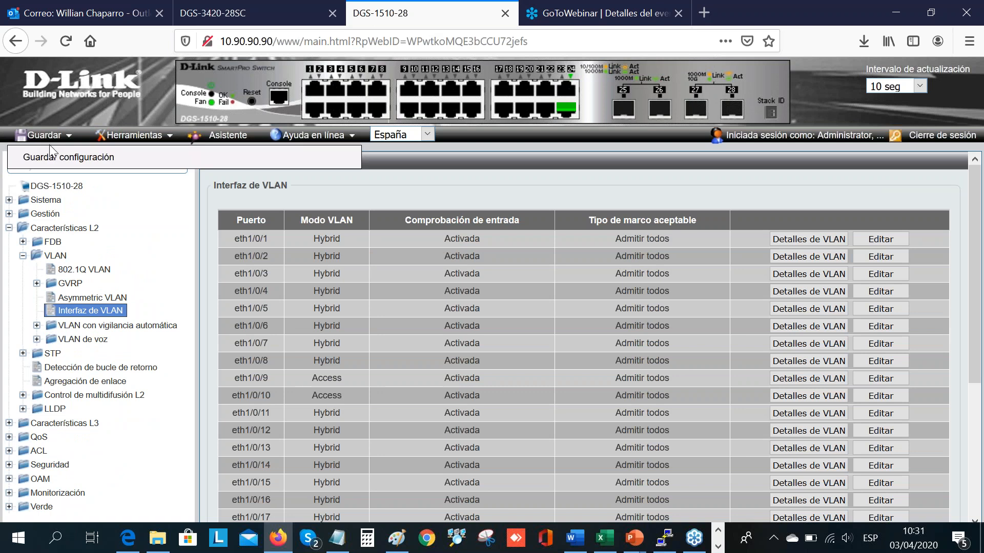
pyautogui.click(70, 159)
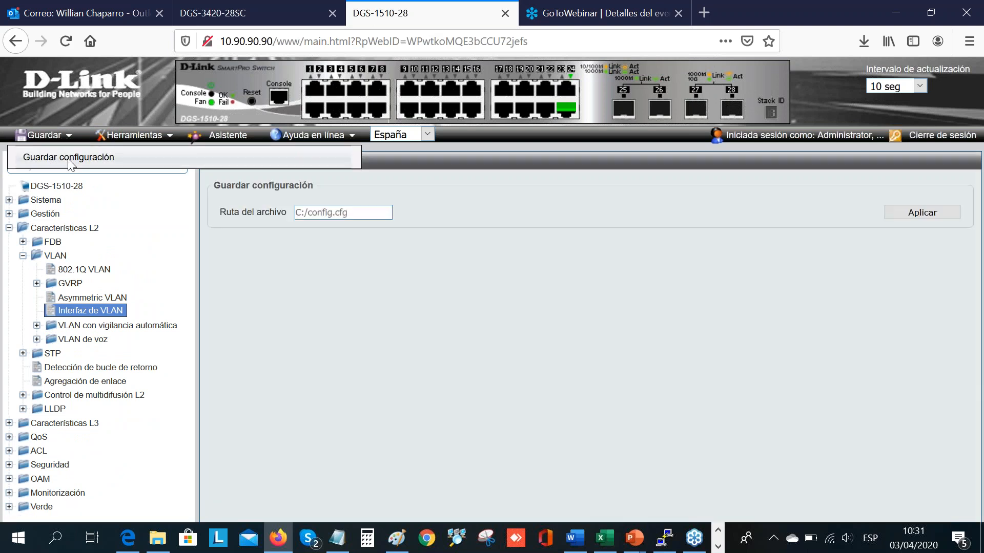
pyautogui.click(912, 218)
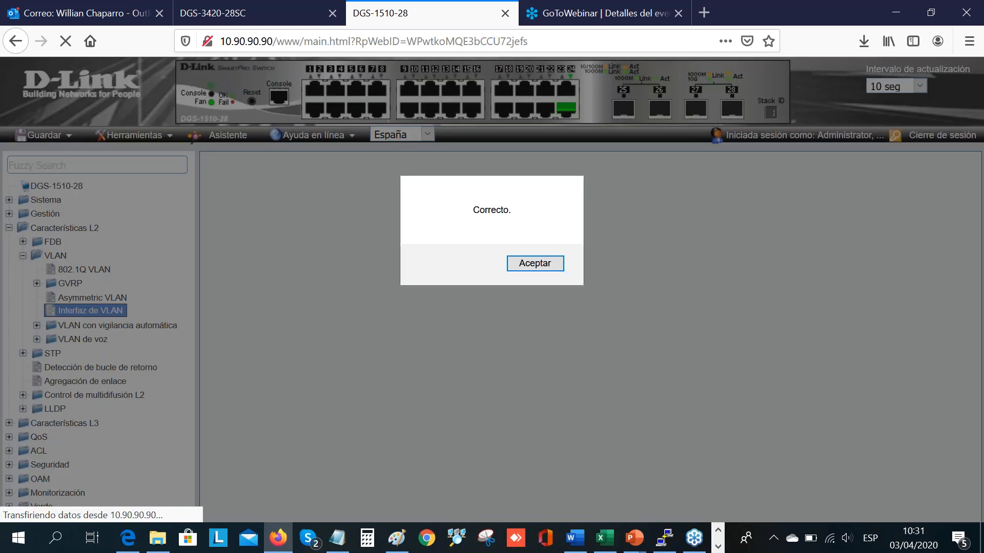
pyautogui.click(551, 264)
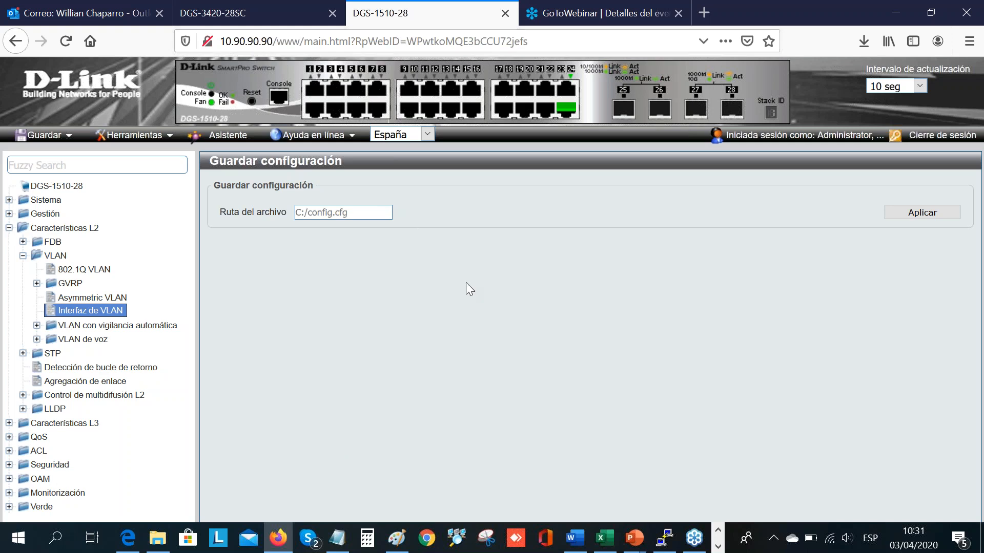
# Step: Review the switch and VLAN layout on the PowerPoint scenario slide and return to the DGS-1510-28 page in Firefox
pyautogui.moveTo(632, 546)
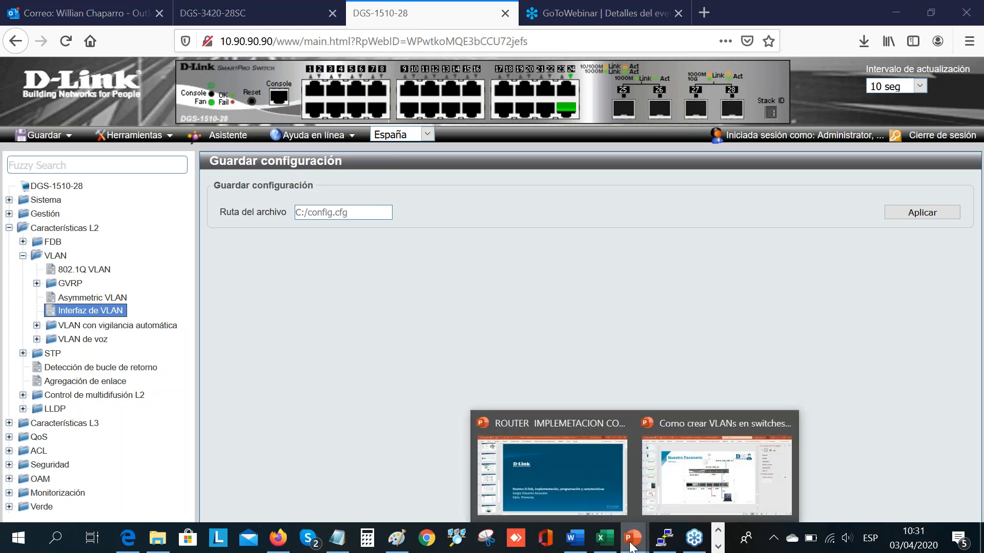
pyautogui.click(707, 488)
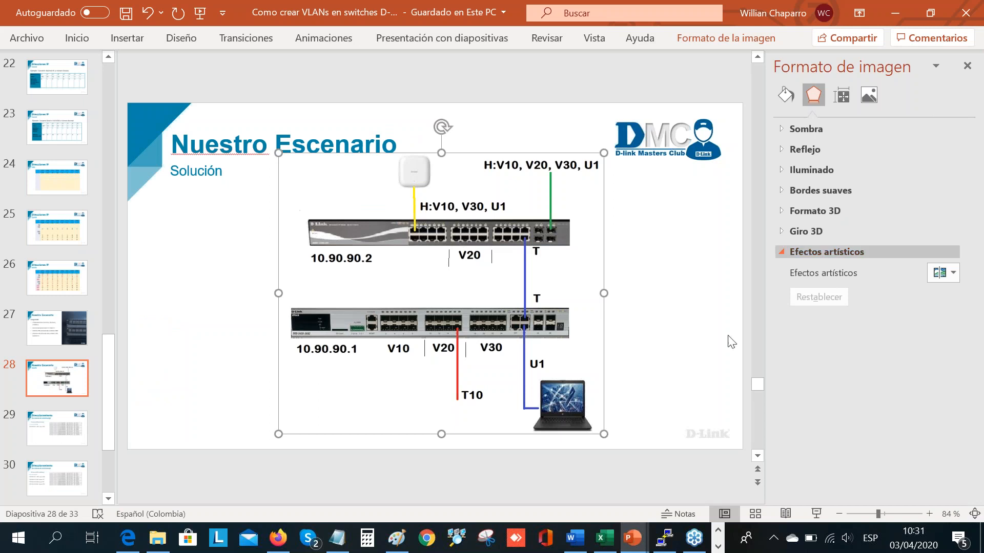
pyautogui.click(278, 538)
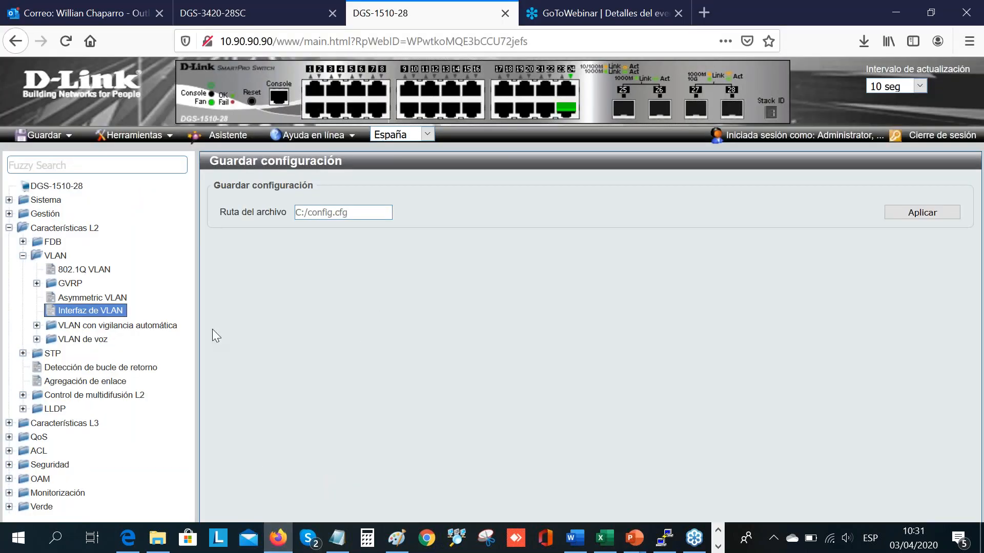
# Step: Set the vlan1 IPv4 interface to static address 10.90.90.2 with mask 255.255.255.0 and apply the change
pyautogui.click(9, 229)
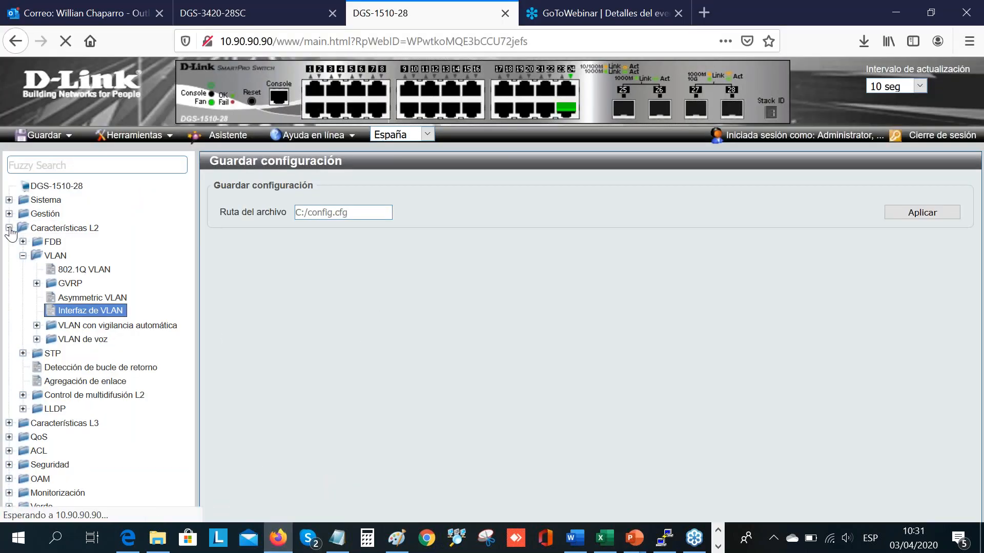
pyautogui.click(76, 243)
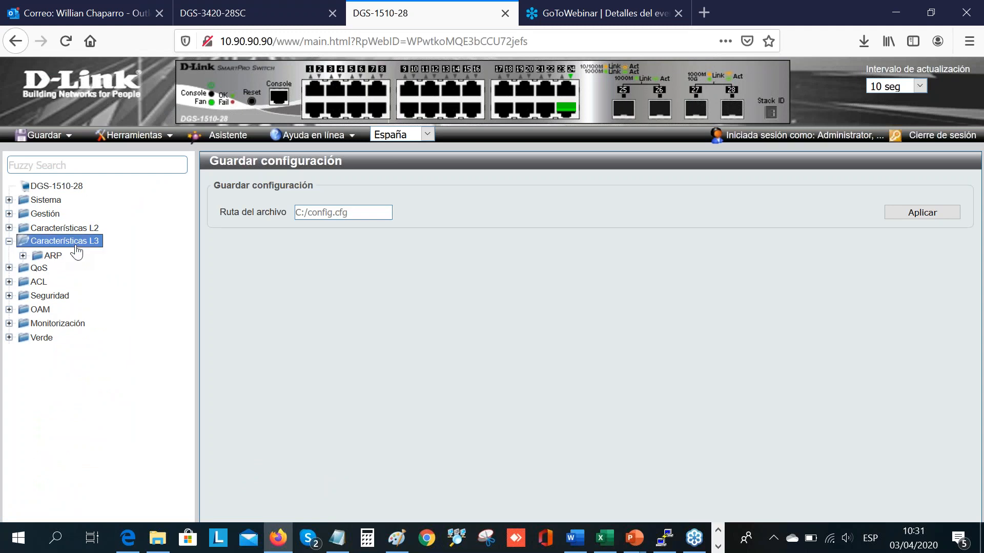
pyautogui.click(75, 287)
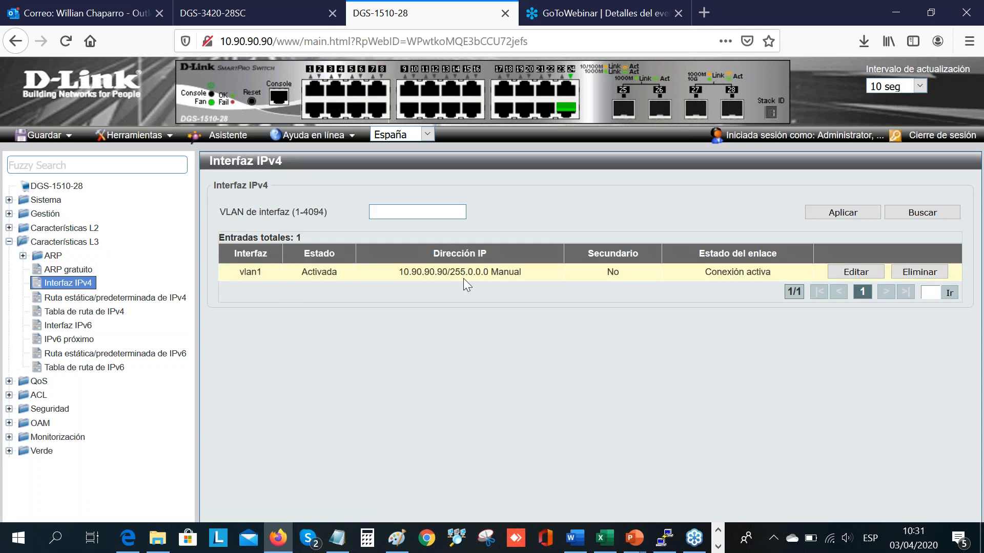
pyautogui.click(855, 273)
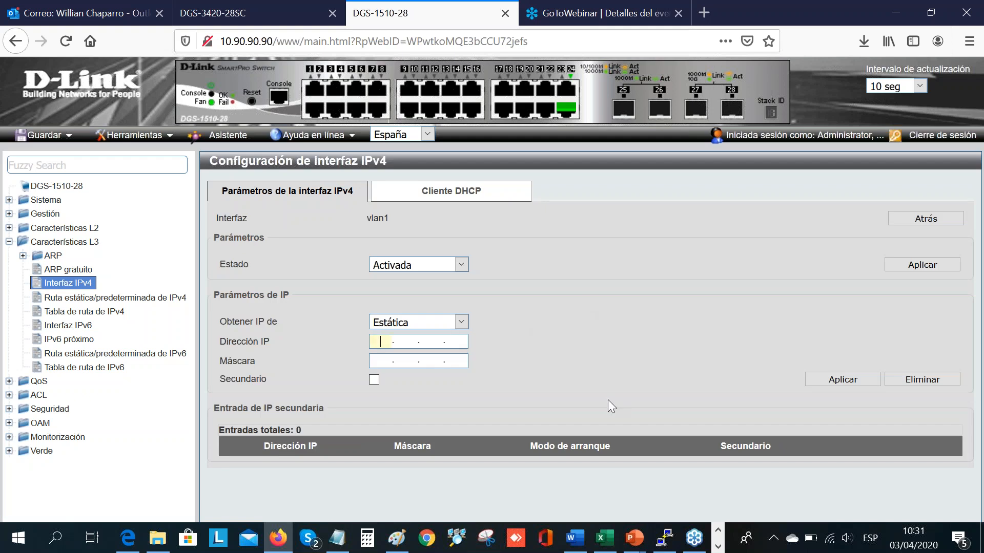
pyautogui.write('10.90.90.2')
pyautogui.click(381, 360)
pyautogui.write('255 · 255 · ')
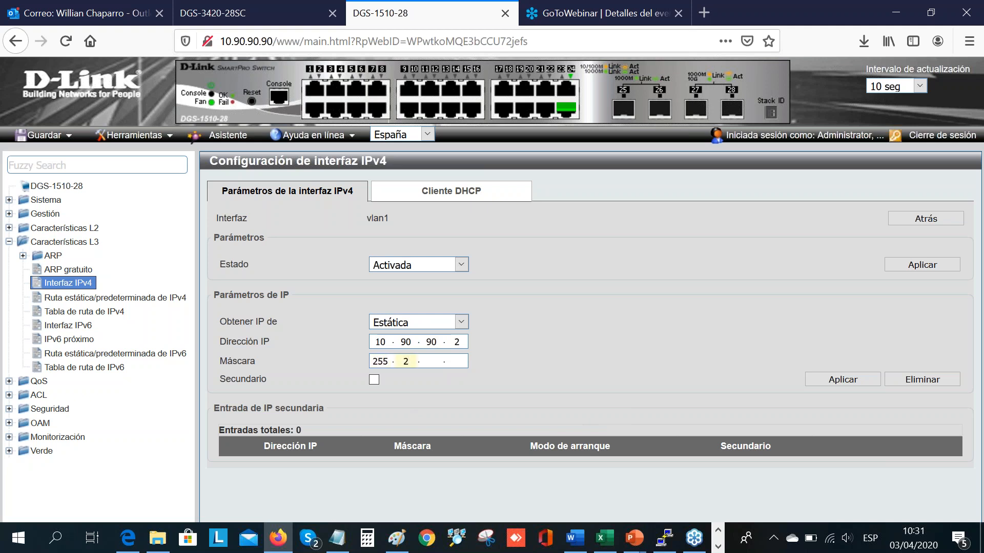
pyautogui.write('255 · 0')
pyautogui.click(828, 381)
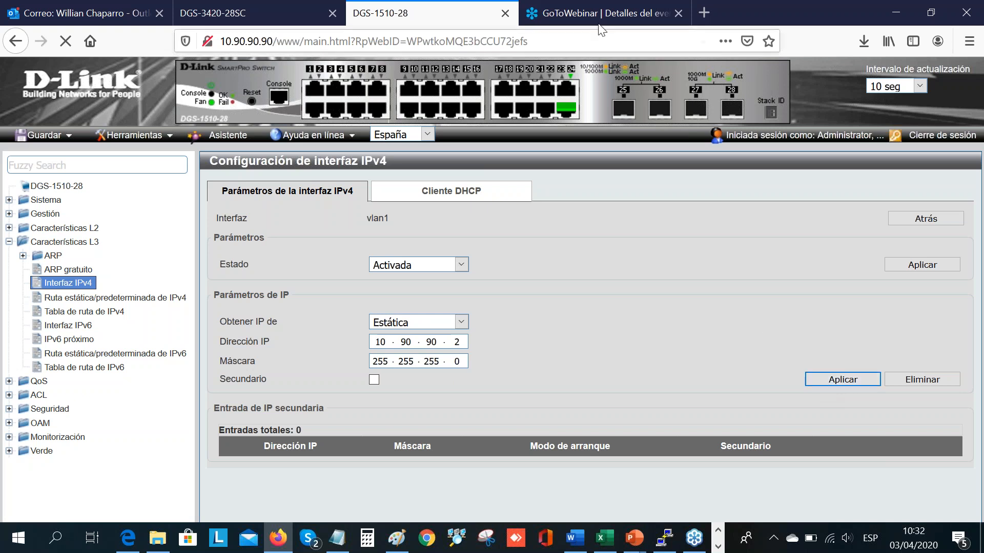
# Step: Load the switch's web login page at its new address 10.90.90.2
pyautogui.click(588, 33)
pyautogui.click(587, 32)
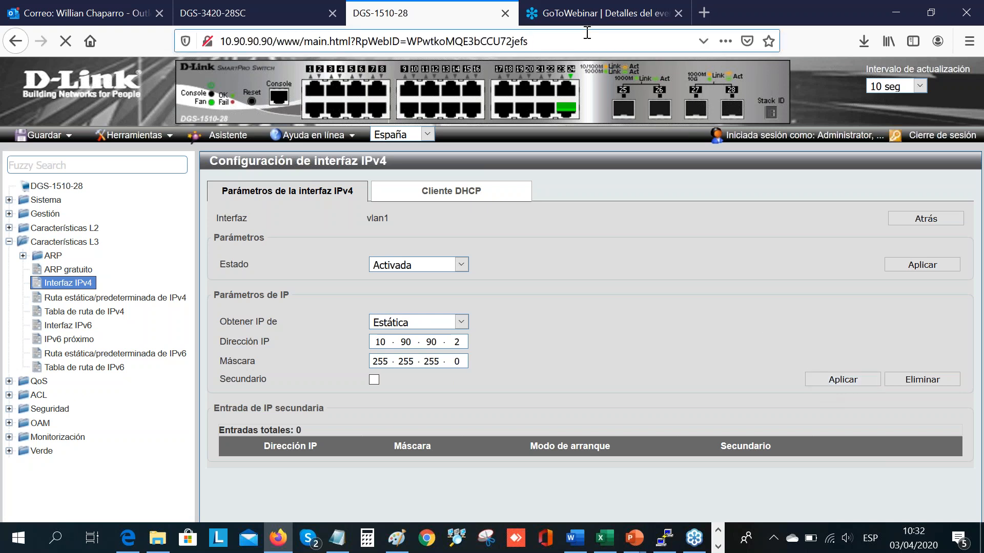
pyautogui.press('BackSpace')
pyautogui.press('BackSpace')
pyautogui.press('BackSpace')
pyautogui.press('BackSpace')
pyautogui.press('BackSpace')
pyautogui.press('BackSpace')
pyautogui.press('BackSpace')
pyautogui.press('BackSpace')
pyautogui.press('BackSpace')
pyautogui.press('BackSpace')
pyautogui.press('BackSpace')
pyautogui.press('BackSpace')
pyautogui.press('BackSpace')
pyautogui.press('BackSpace')
pyautogui.press('BackSpace')
pyautogui.press('BackSpace')
pyautogui.press('BackSpace')
pyautogui.press('BackSpace')
pyautogui.press('BackSpace')
pyautogui.press('BackSpace')
pyautogui.press('BackSpace')
pyautogui.press('BackSpace')
pyautogui.press('BackSpace')
pyautogui.press('BackSpace')
pyautogui.press('BackSpace')
pyautogui.press('BackSpace')
pyautogui.press('BackSpace')
pyautogui.press('BackSpace')
pyautogui.press('BackSpace')
pyautogui.press('BackSpace')
pyautogui.press('BackSpace')
pyautogui.press('BackSpace')
pyautogui.press('BackSpace')
pyautogui.press('BackSpace')
pyautogui.press('BackSpace')
pyautogui.press('BackSpace')
pyautogui.press('BackSpace')
pyautogui.press('BackSpace')
pyautogui.press('BackSpace')
pyautogui.press('BackSpace')
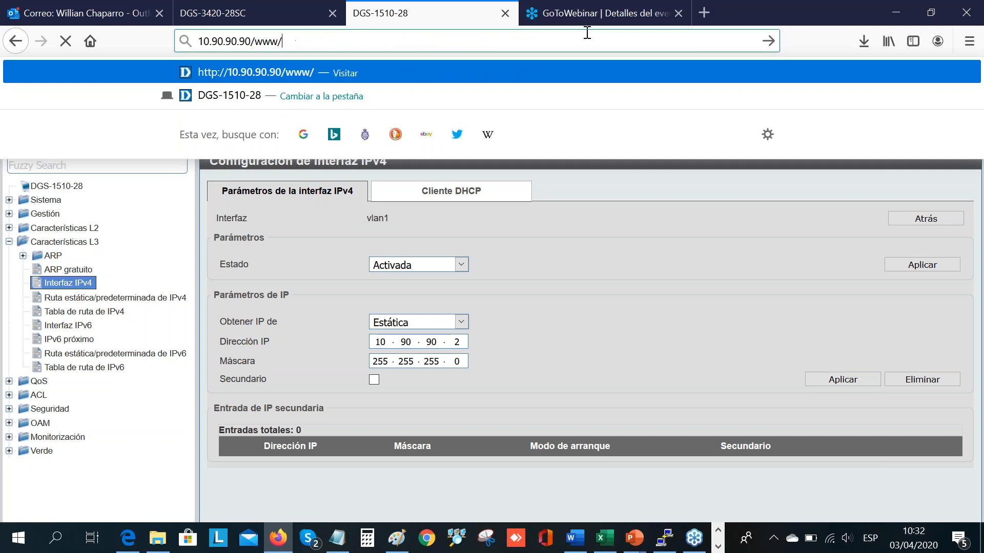
pyautogui.press('BackSpace')
pyautogui.write('2')
pyautogui.press('Return')
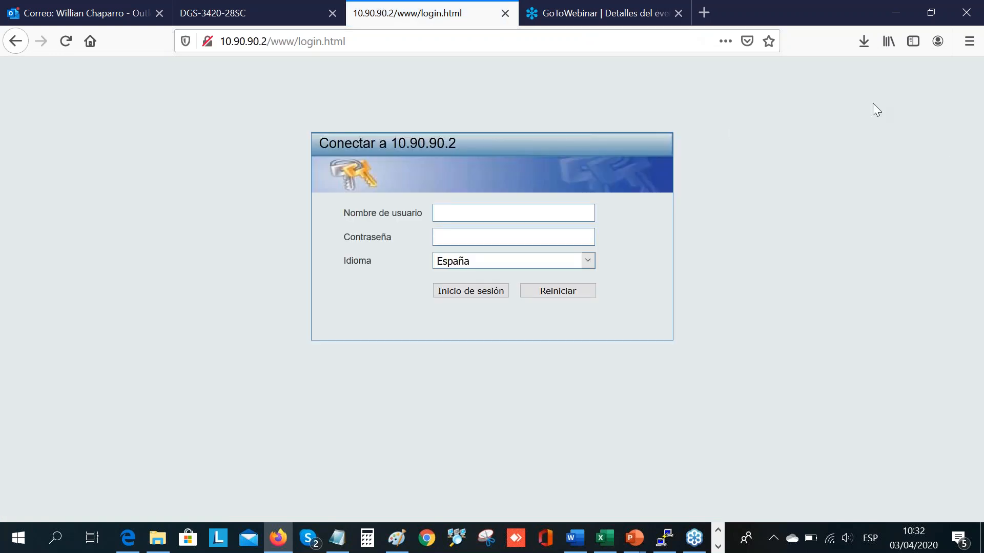
# Step: Log in to the switch at 10.90.90.2 with the saved admin credentials
pyautogui.click(582, 215)
pyautogui.write('ADMI')
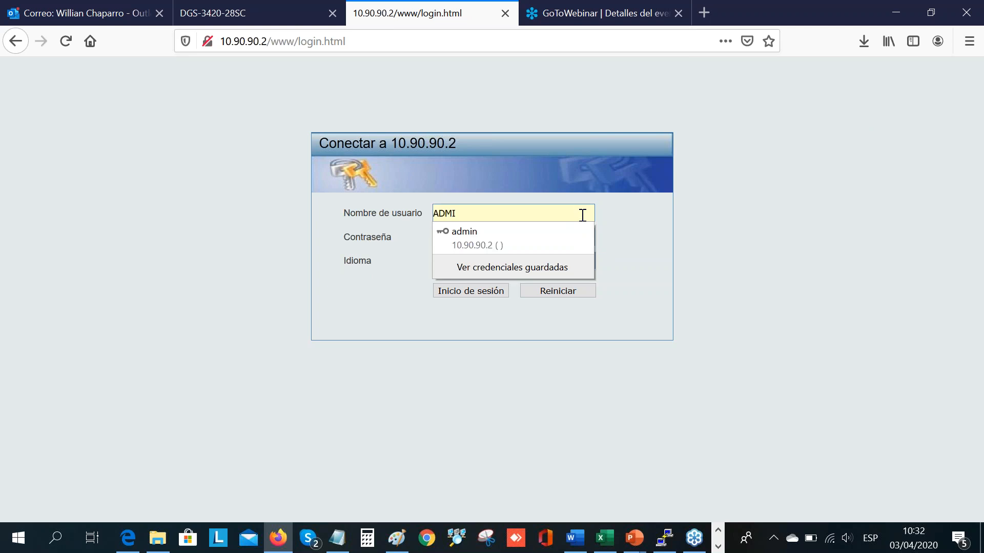
pyautogui.press('Down')
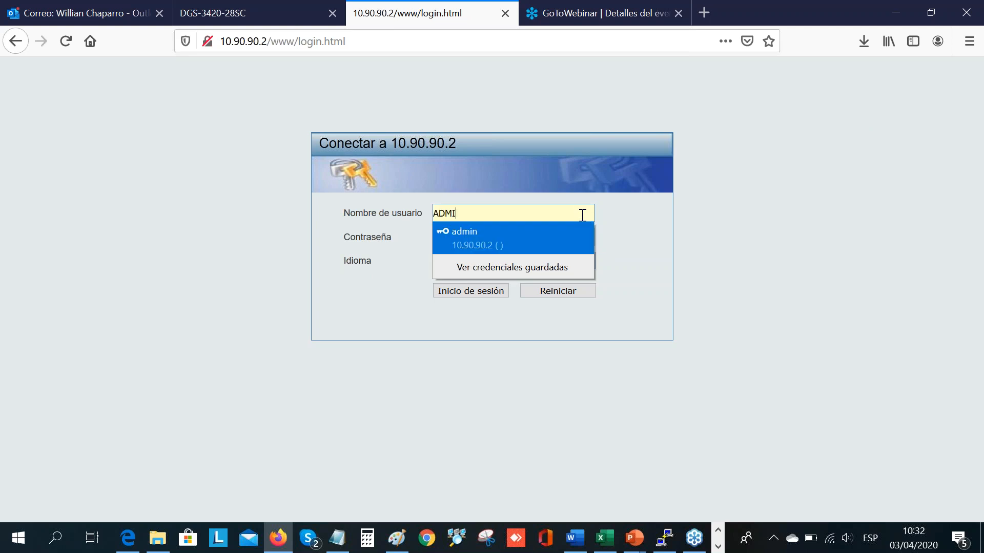
pyautogui.press('Return')
pyautogui.press('Return')
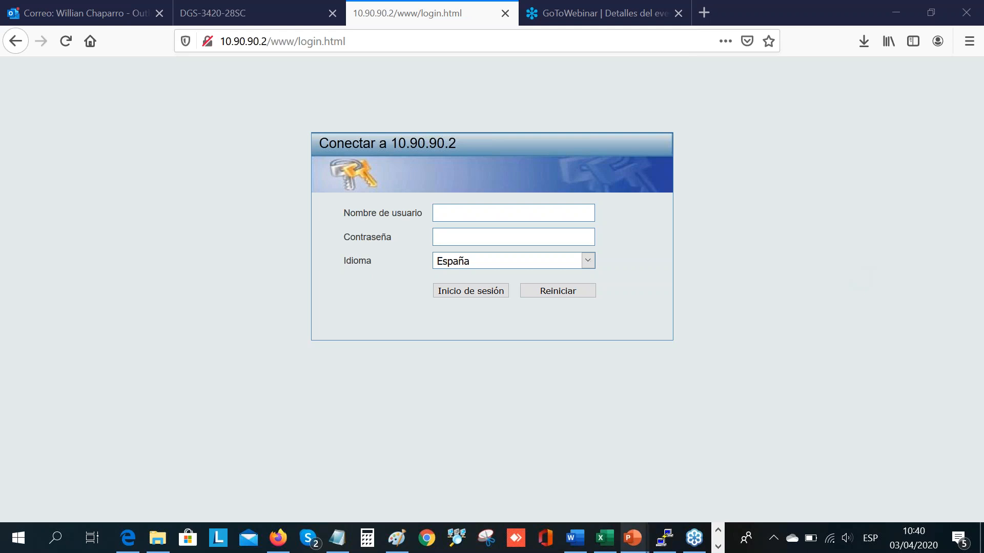
# Step: Switch to the PowerPoint presentation on creating VLANs and start the slide show from the Nuestro Escenario solution slide
pyautogui.click(635, 539)
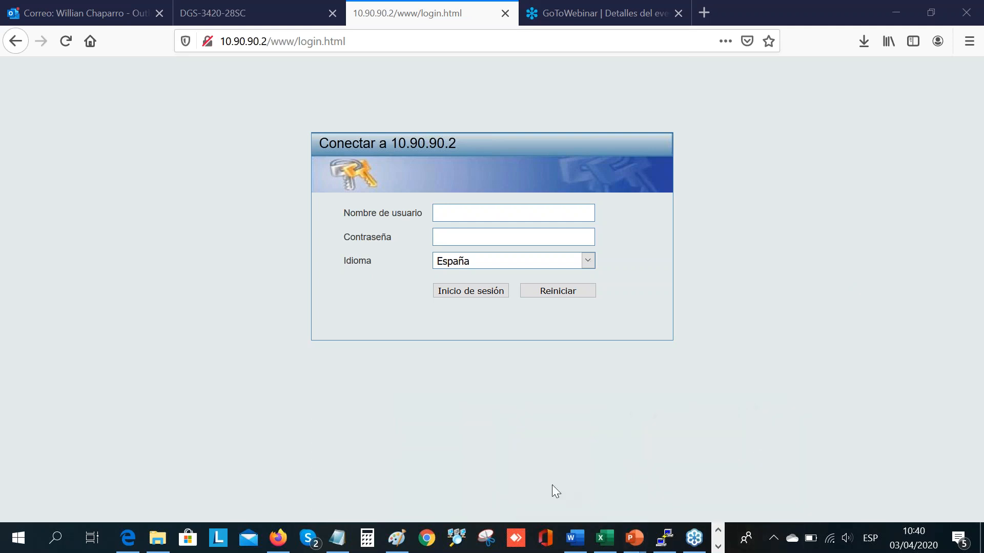
pyautogui.moveTo(636, 549)
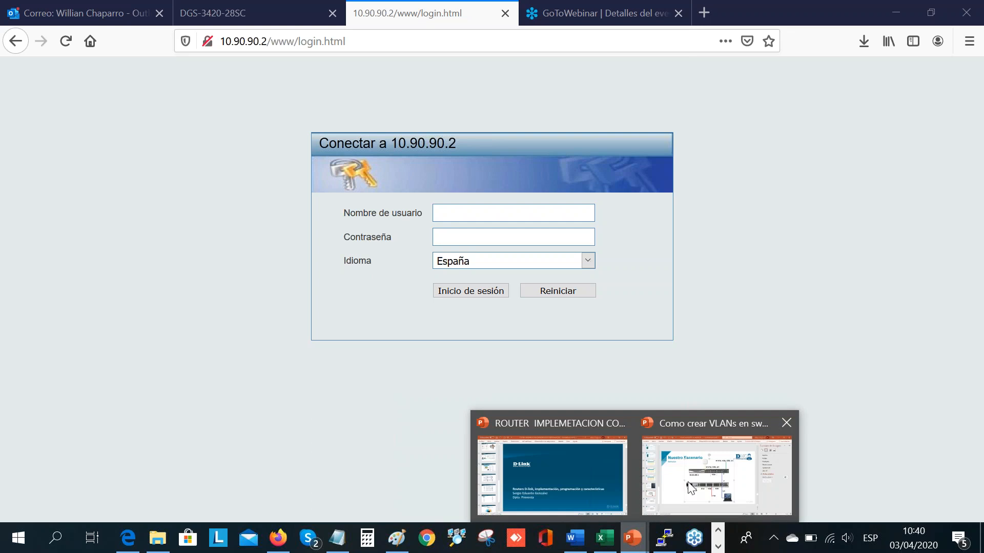
pyautogui.click(708, 478)
pyautogui.click(707, 476)
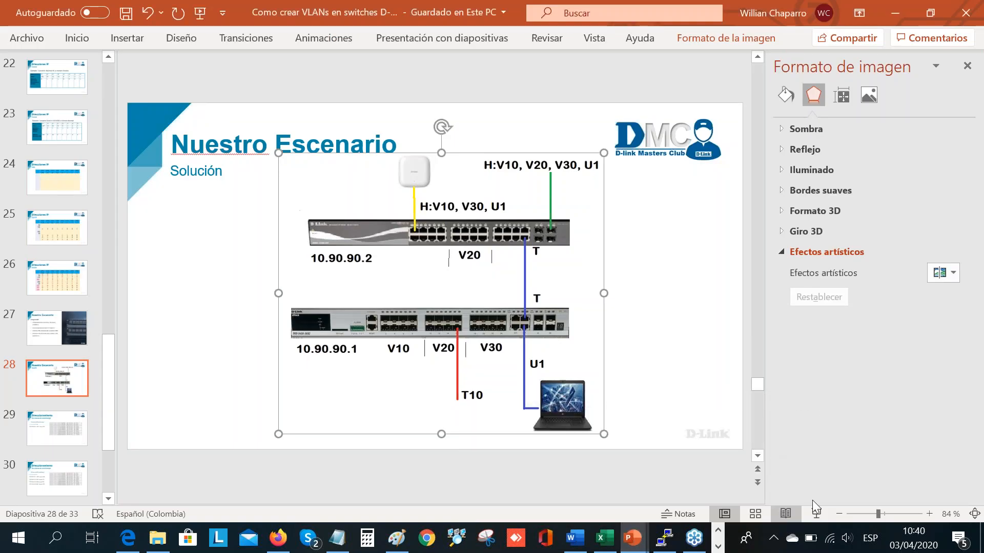
pyautogui.click(818, 513)
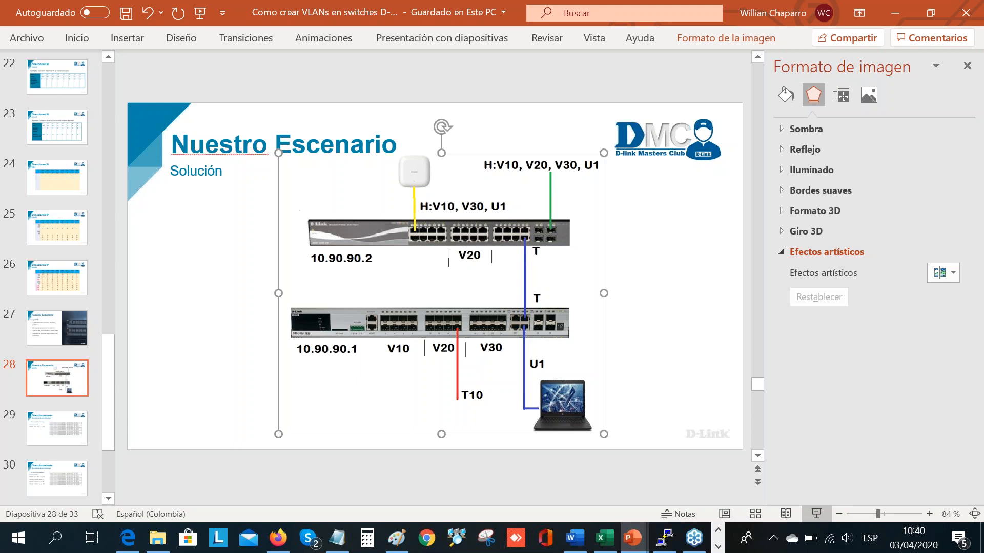